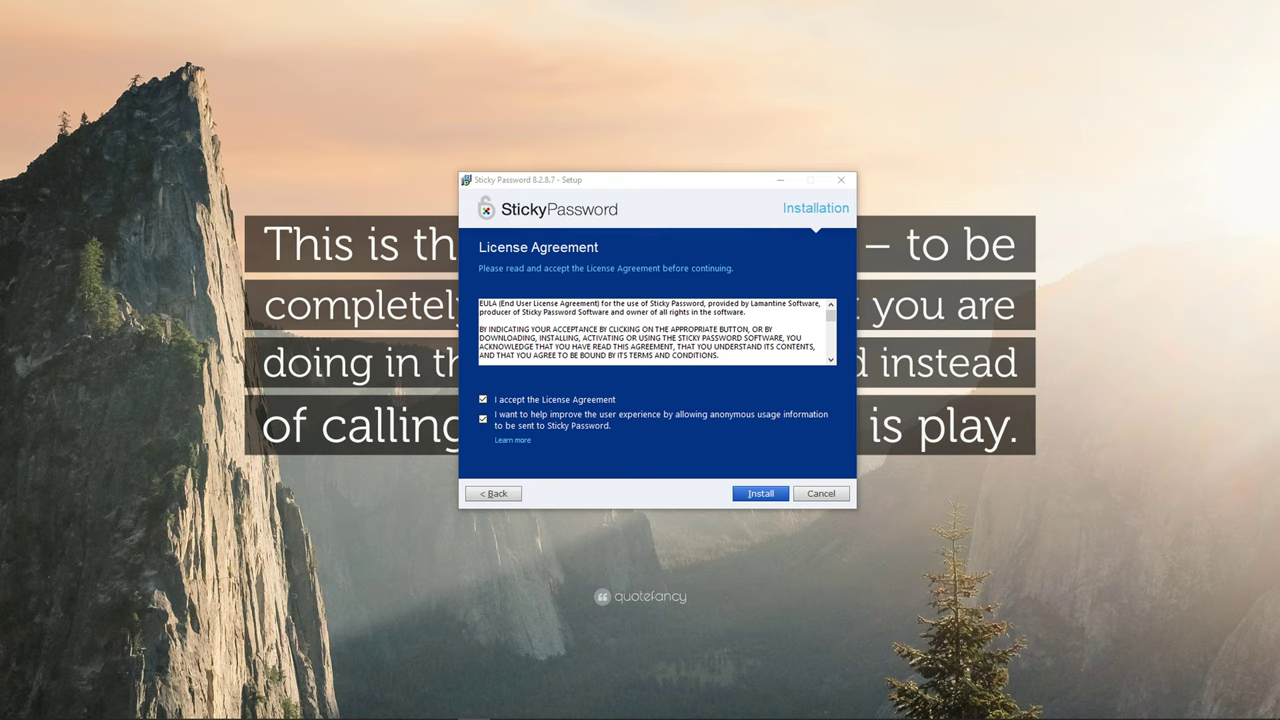
Step: Open a new Chrome window and search Google for 'stickypassword'
left_click_drag(553, 183, 551, 185)
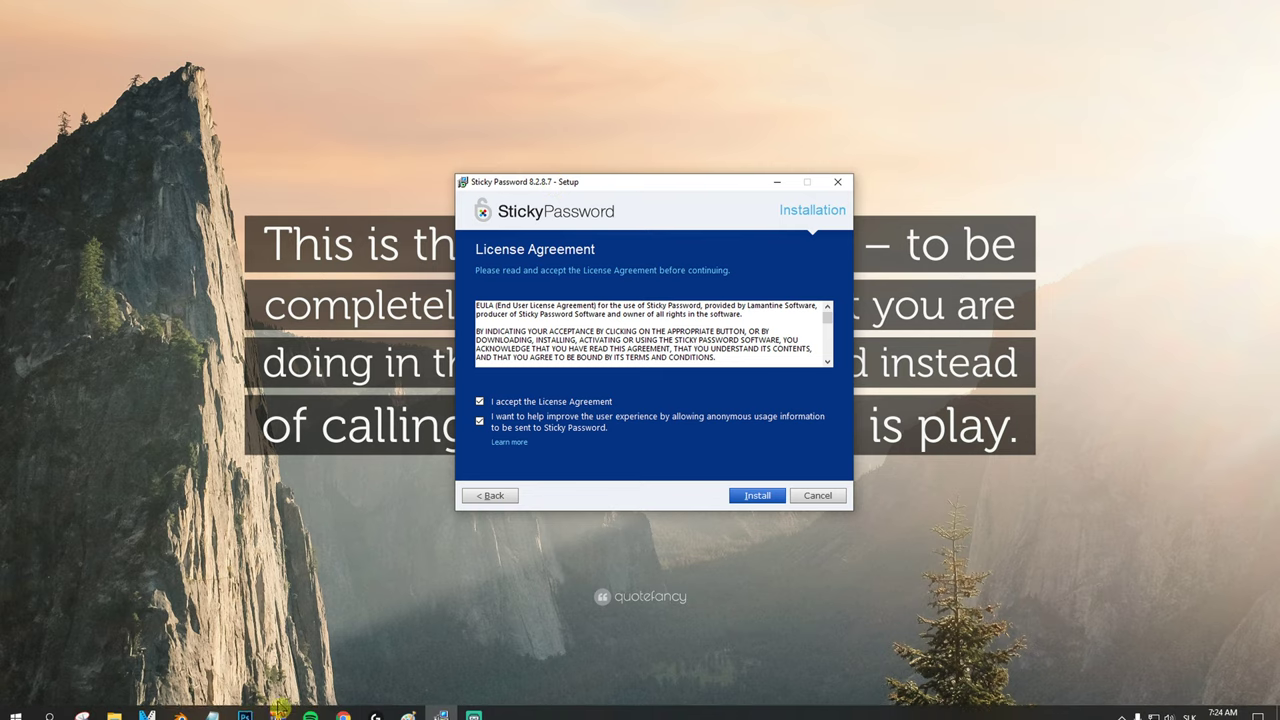
right_click(343, 706)
left_click(333, 638)
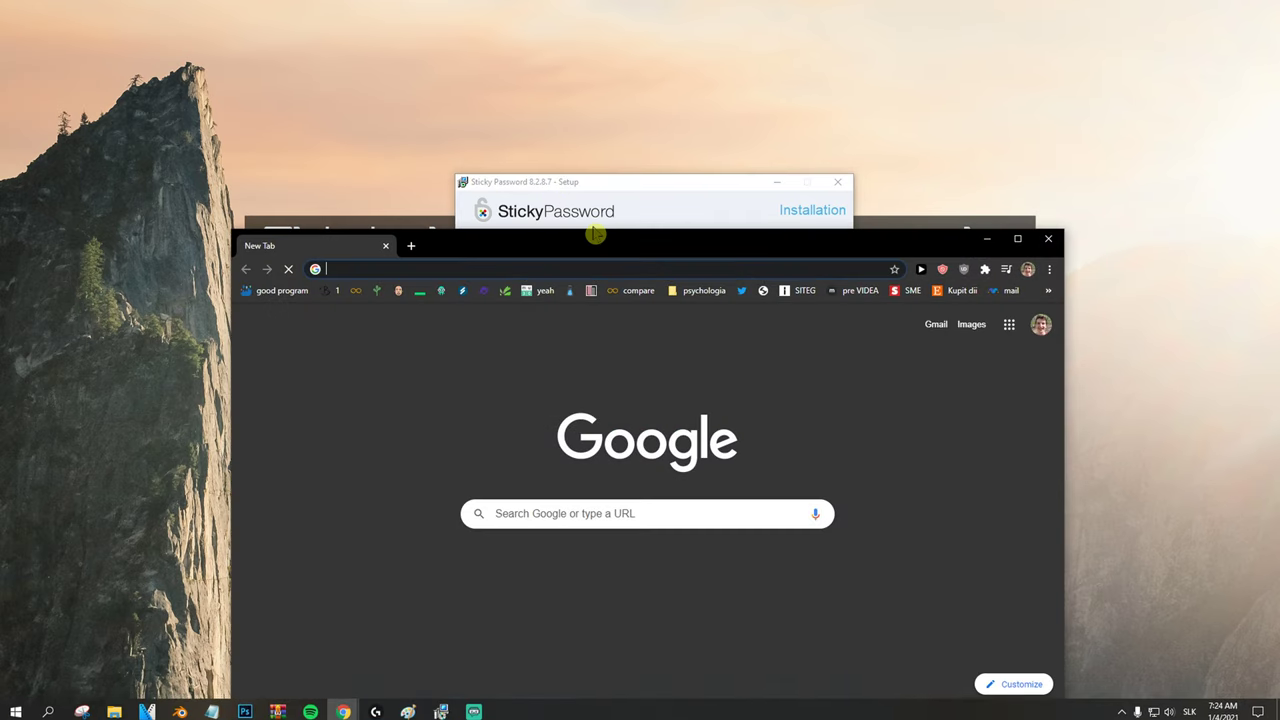
type("stickypassword")
key("Return")
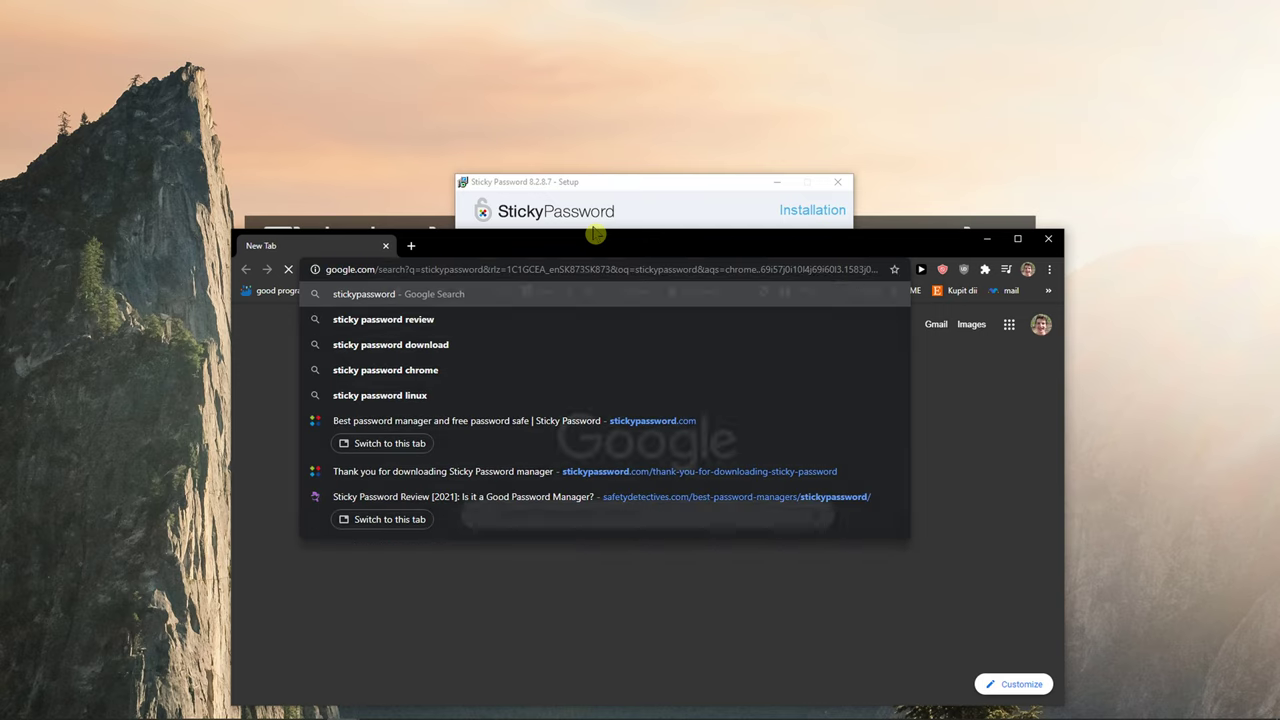
Step: Go to stickypassword.com, maximize the window and download the free installer with Get Free
left_click(440, 417)
left_click(1014, 239)
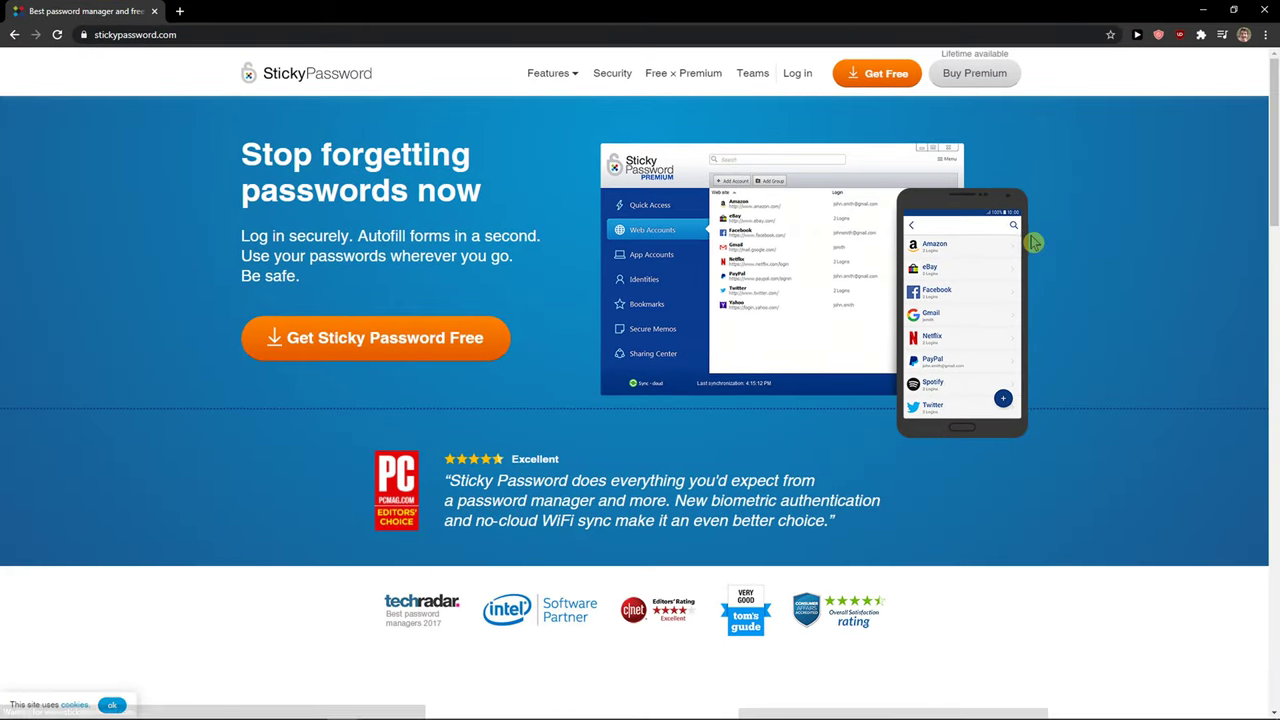
left_click(550, 73)
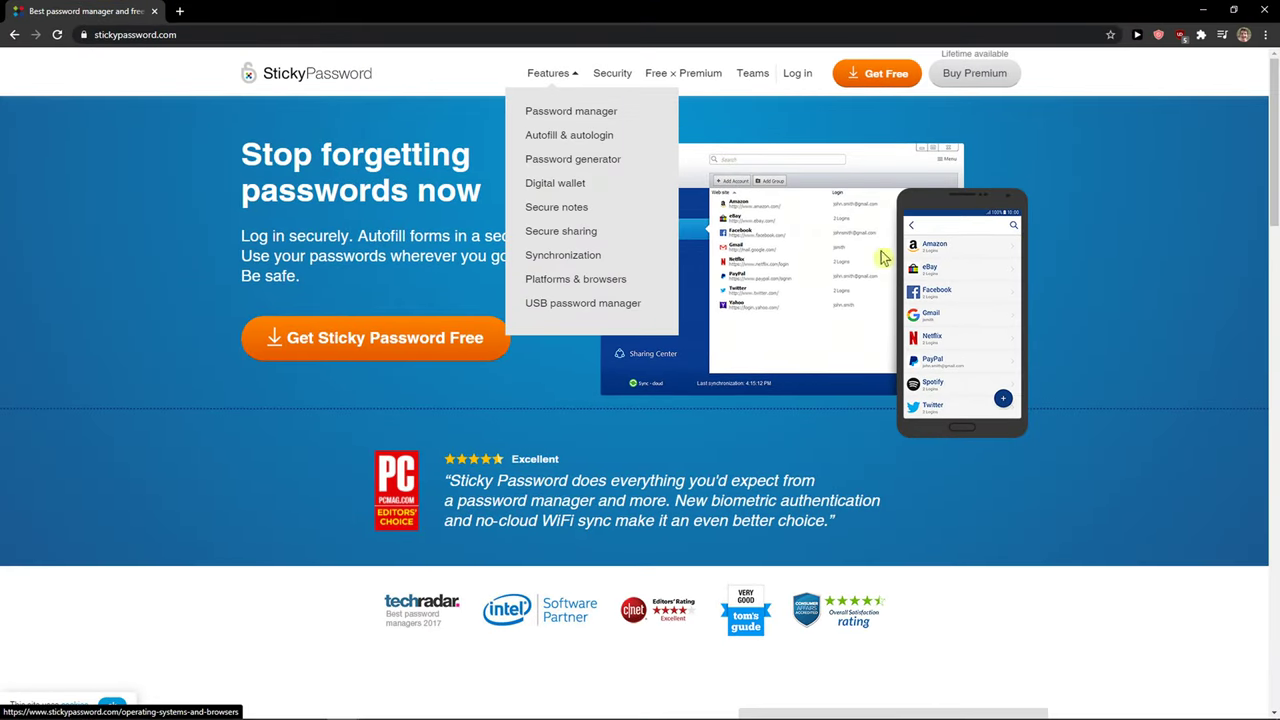
left_click(878, 73)
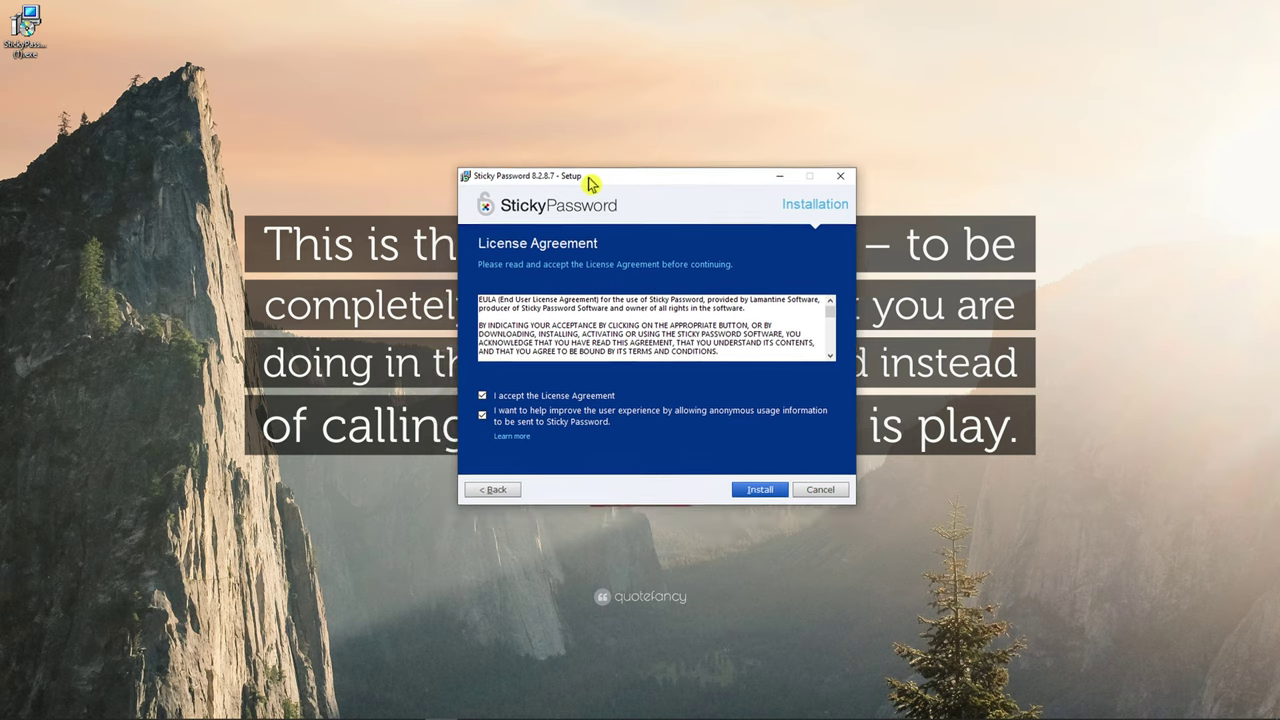
left_click_drag(590, 180, 586, 171)
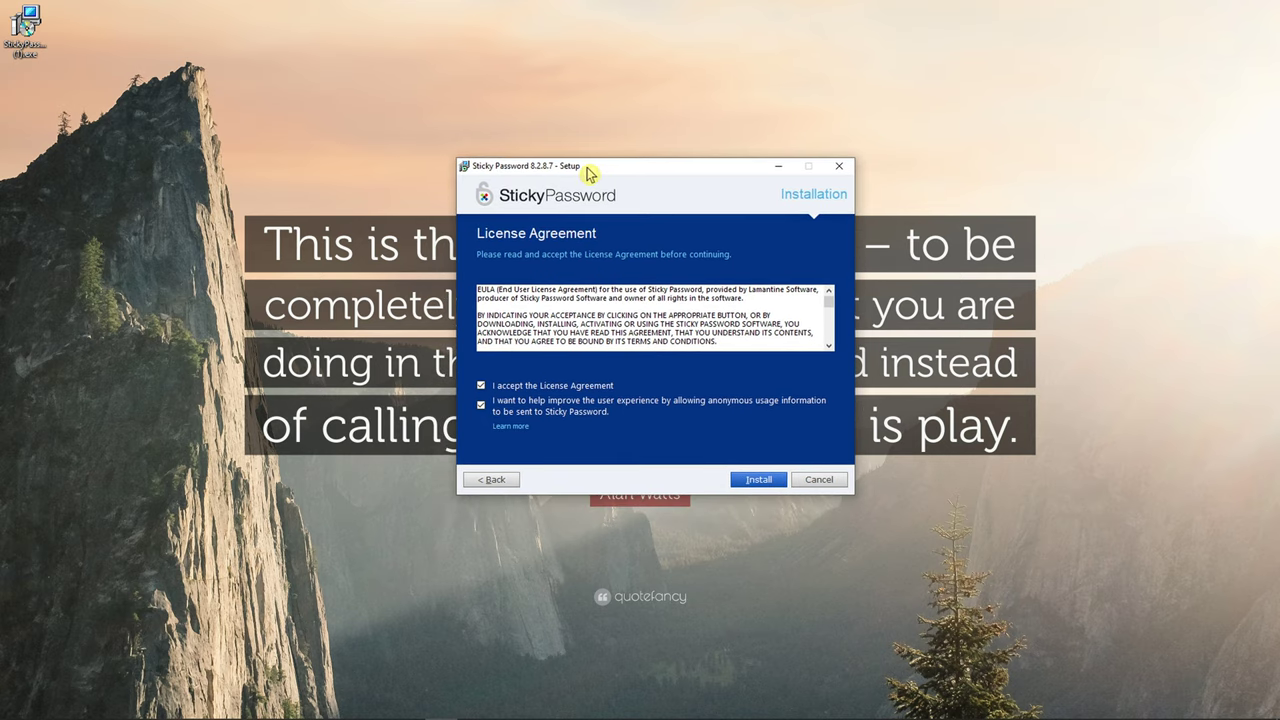
Step: Accept the licence, install, and advance through the three welcome slides to the StickyAccount step
left_click(750, 479)
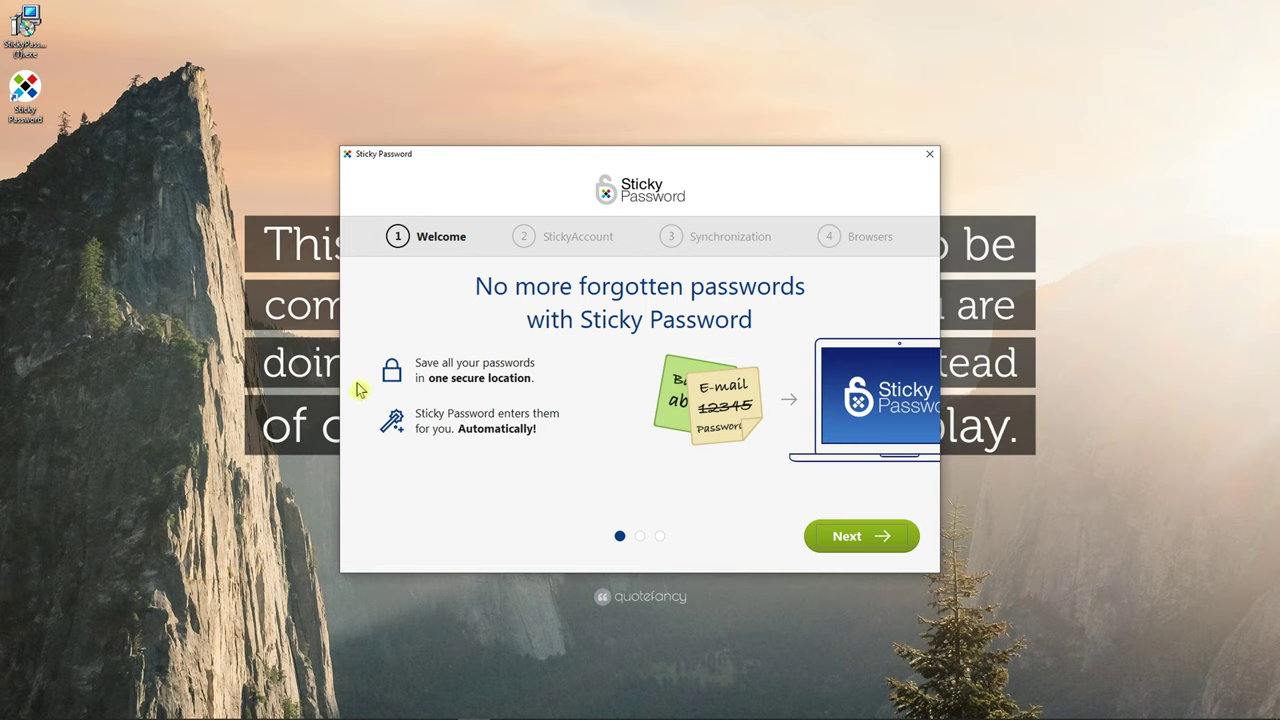
left_click(849, 540)
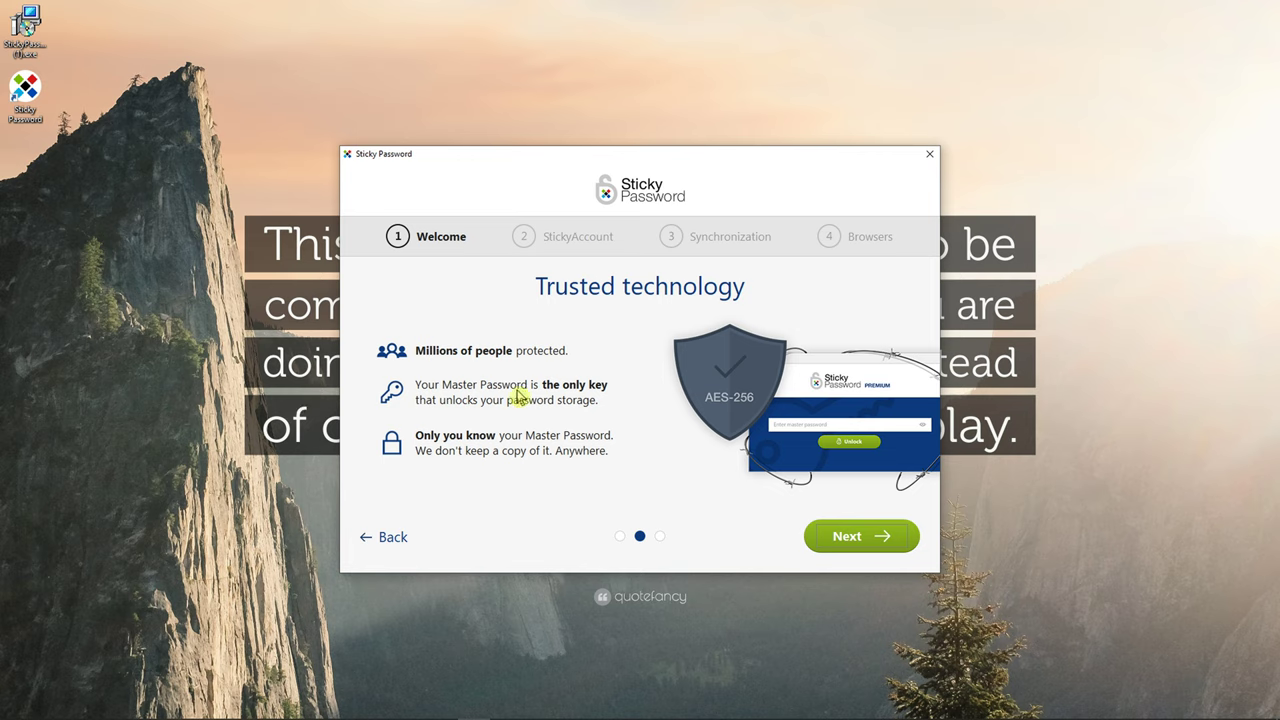
left_click(860, 540)
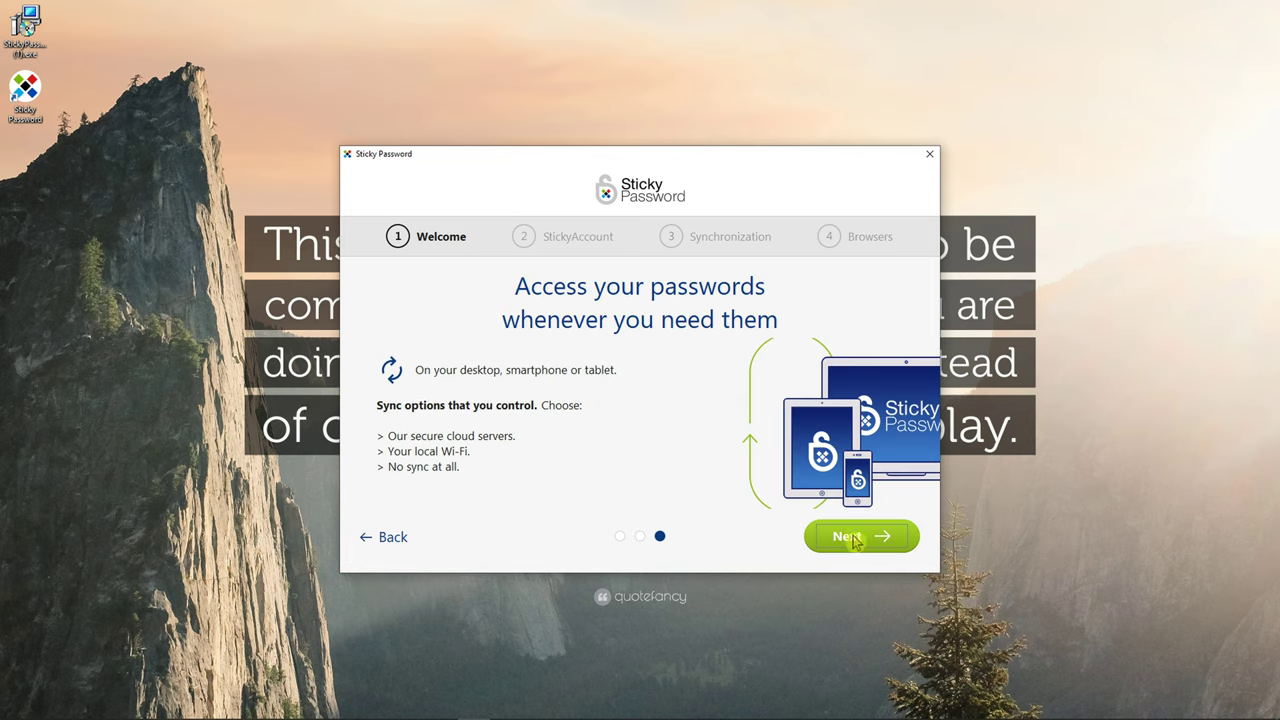
left_click(855, 538)
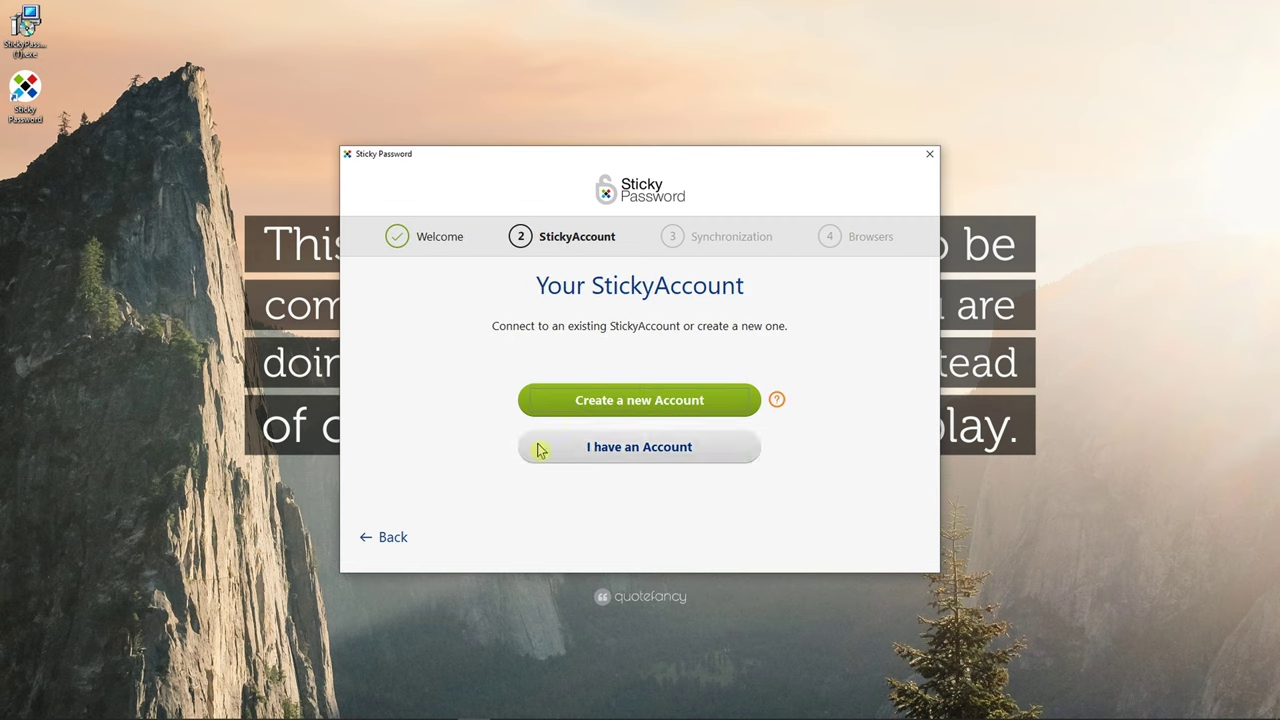
Step: Create a new StickyAccount using the suggested e-mail address and a chosen master password
left_click(620, 405)
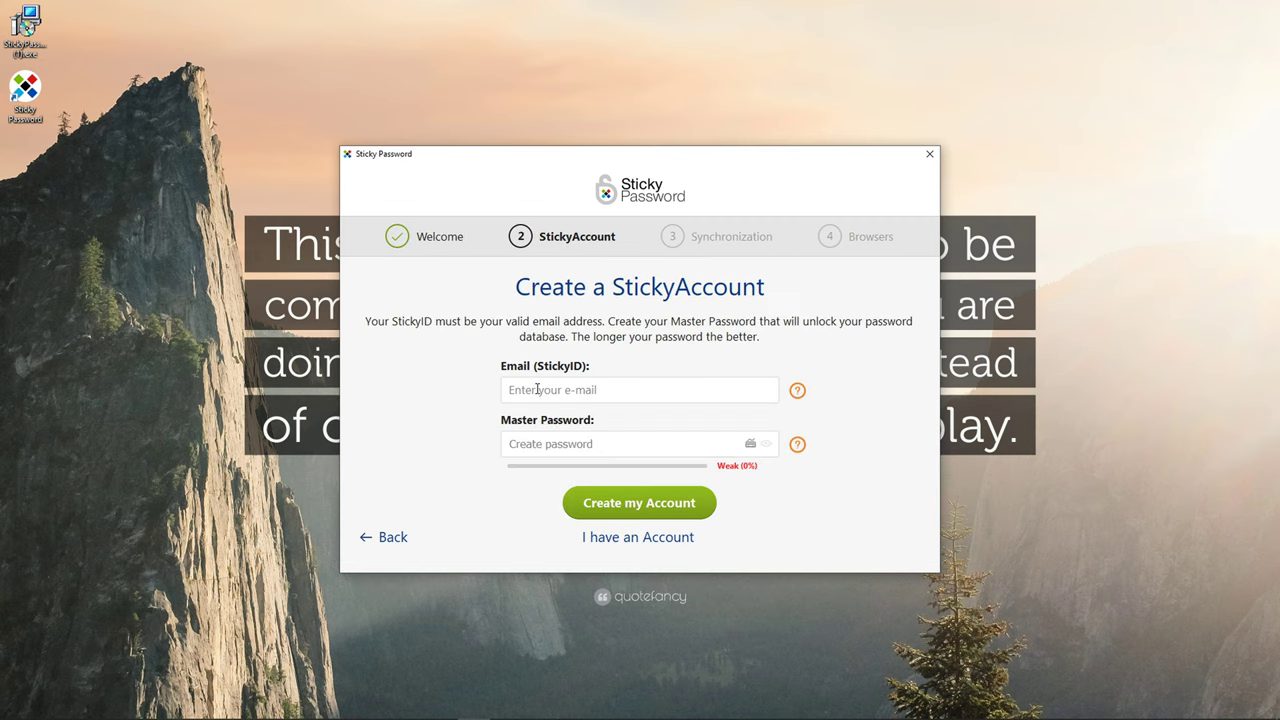
key("Tab")
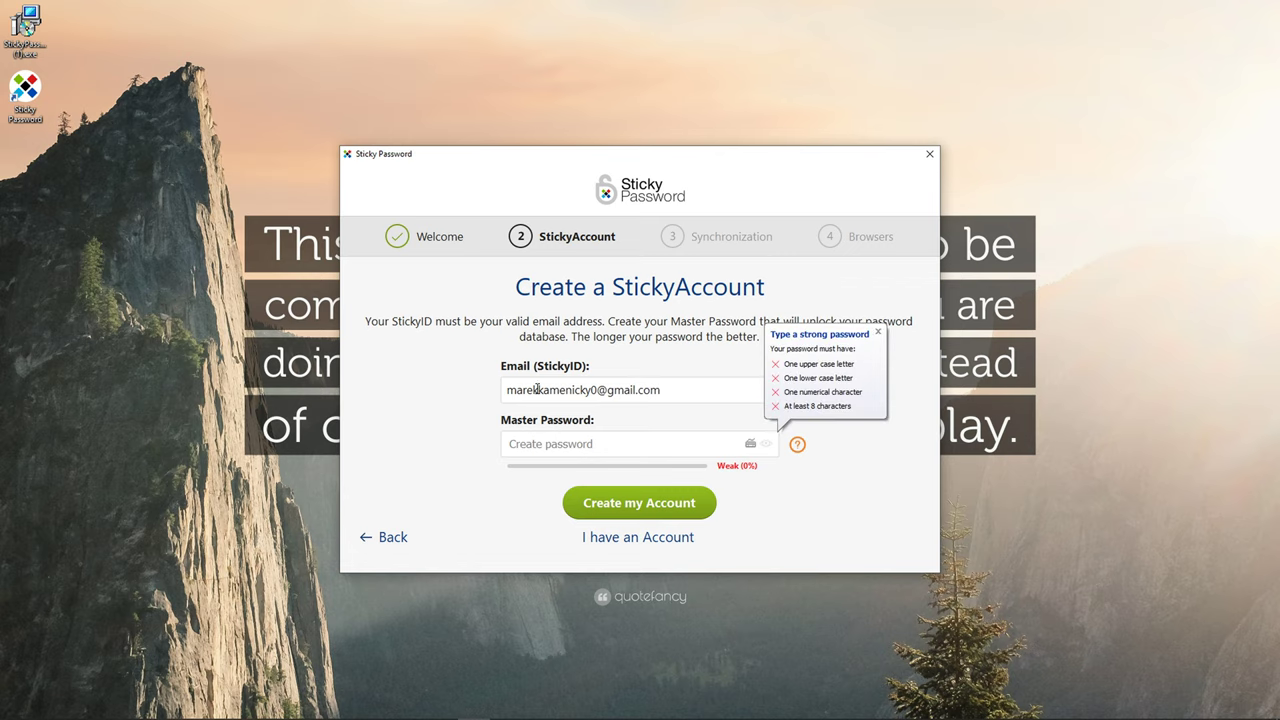
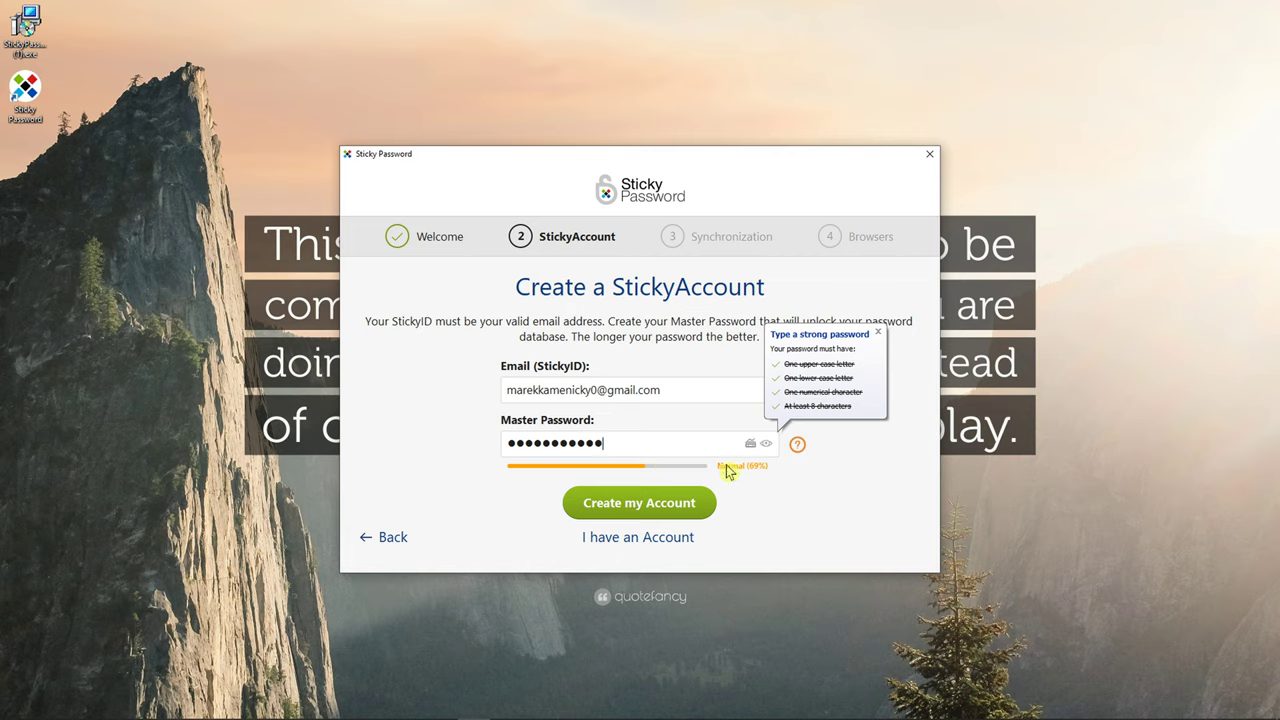
left_click(673, 505)
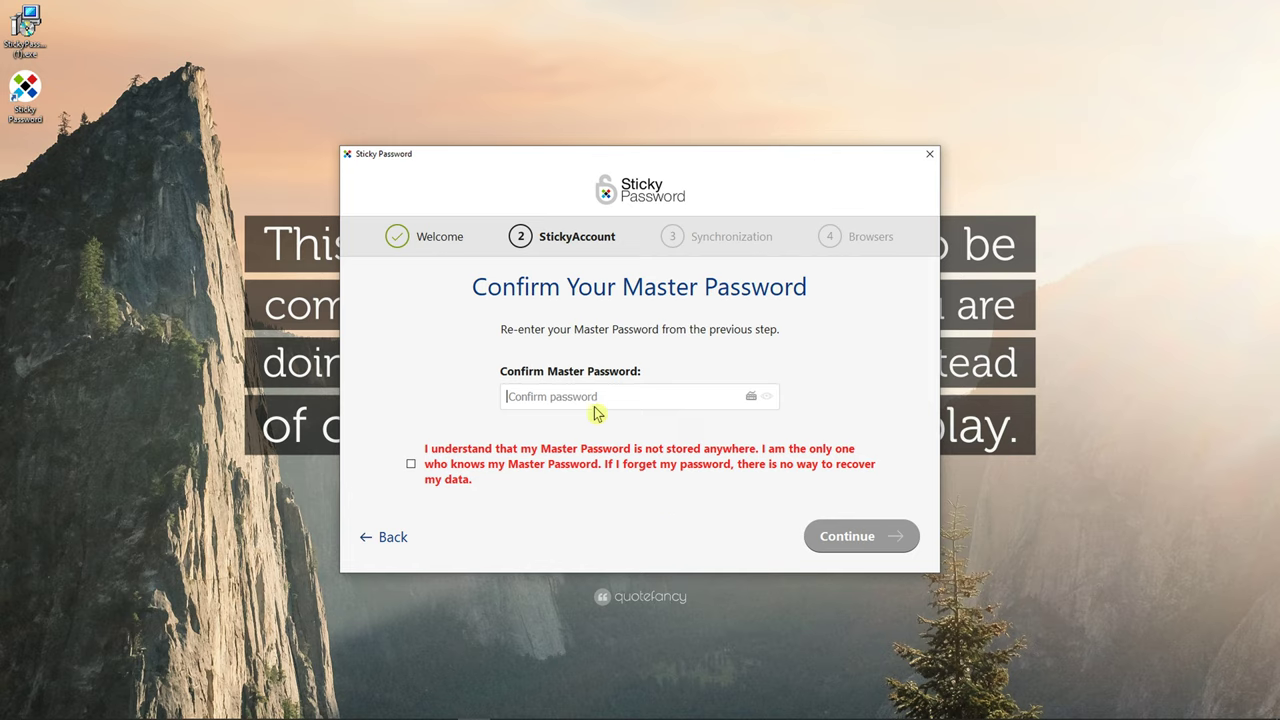
Step: Re-type the master password, tick the cannot-be-recovered acknowledgement, and continue to Cloud Sync
type("•")
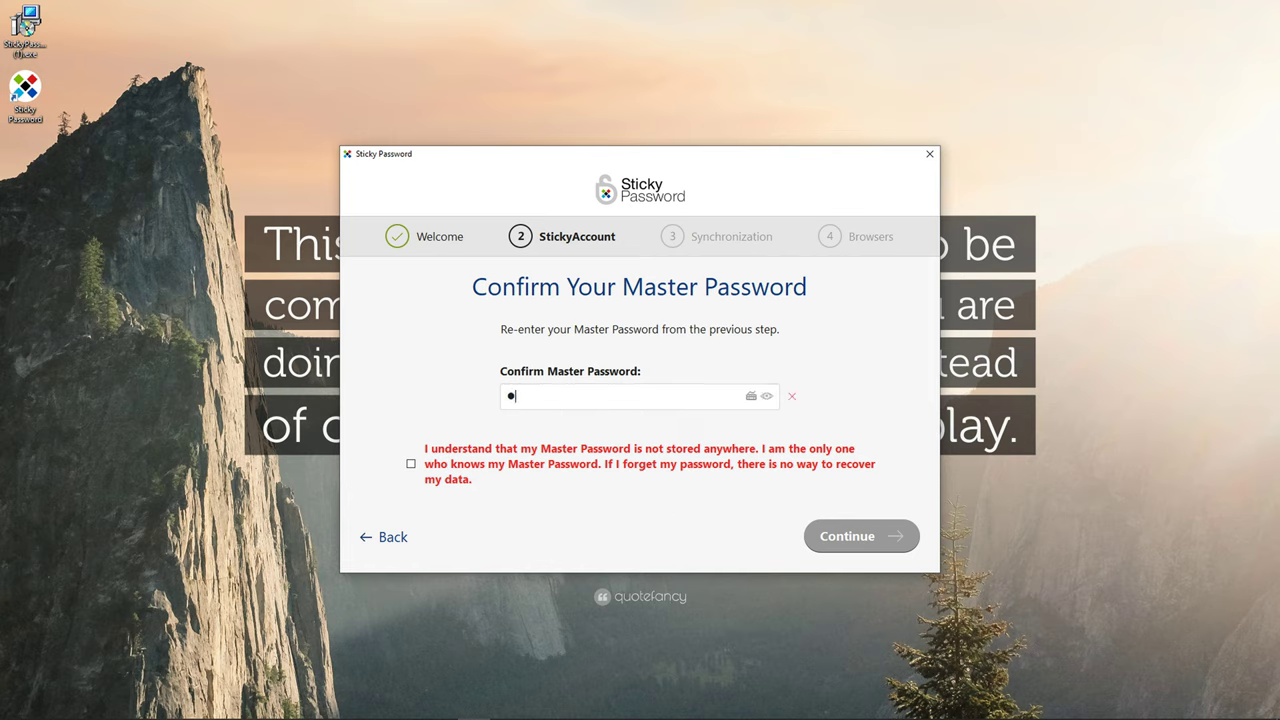
key("BackSpace")
type("••")
left_click(443, 462)
left_click(414, 463)
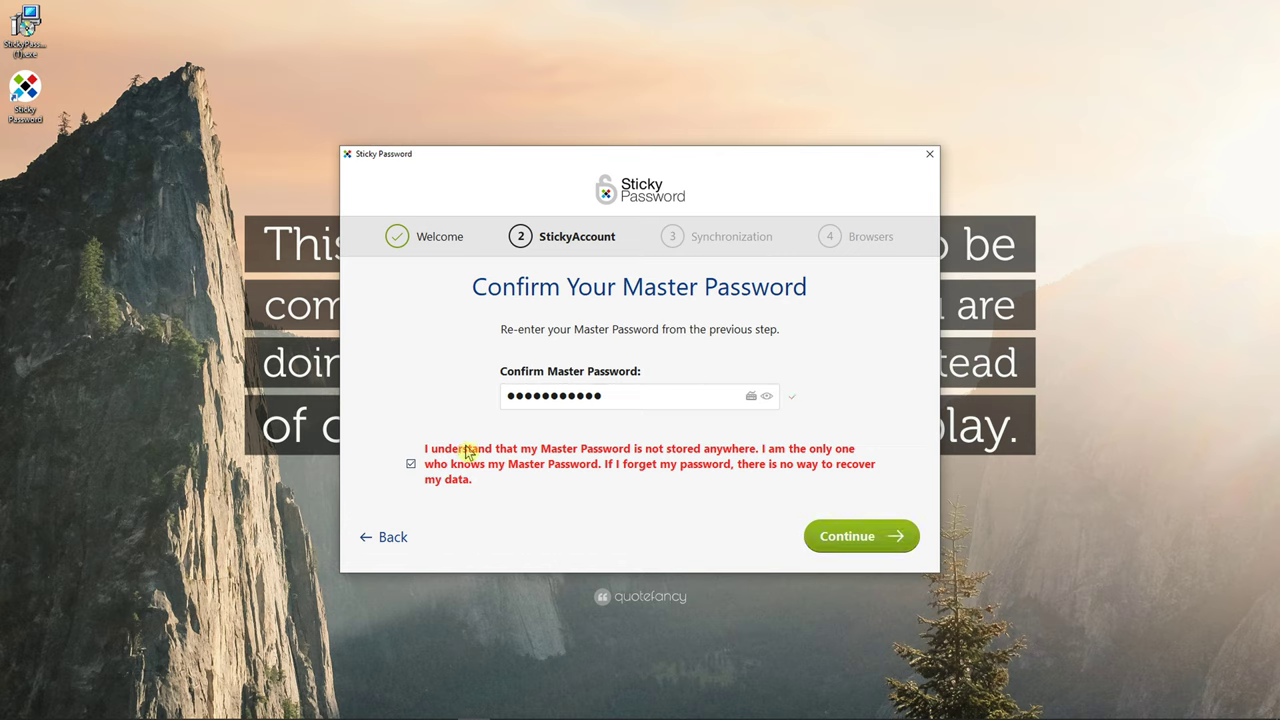
left_click(456, 473)
left_click_drag(600, 398, 270, 394)
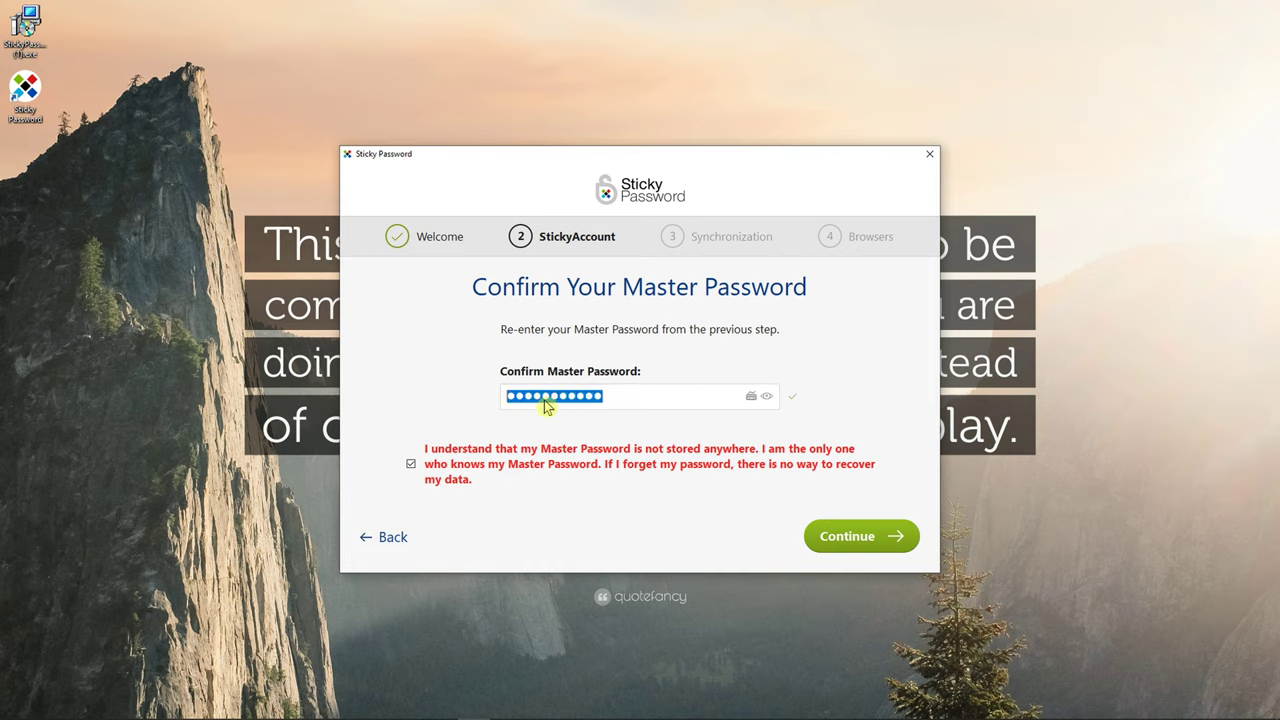
left_click(826, 538)
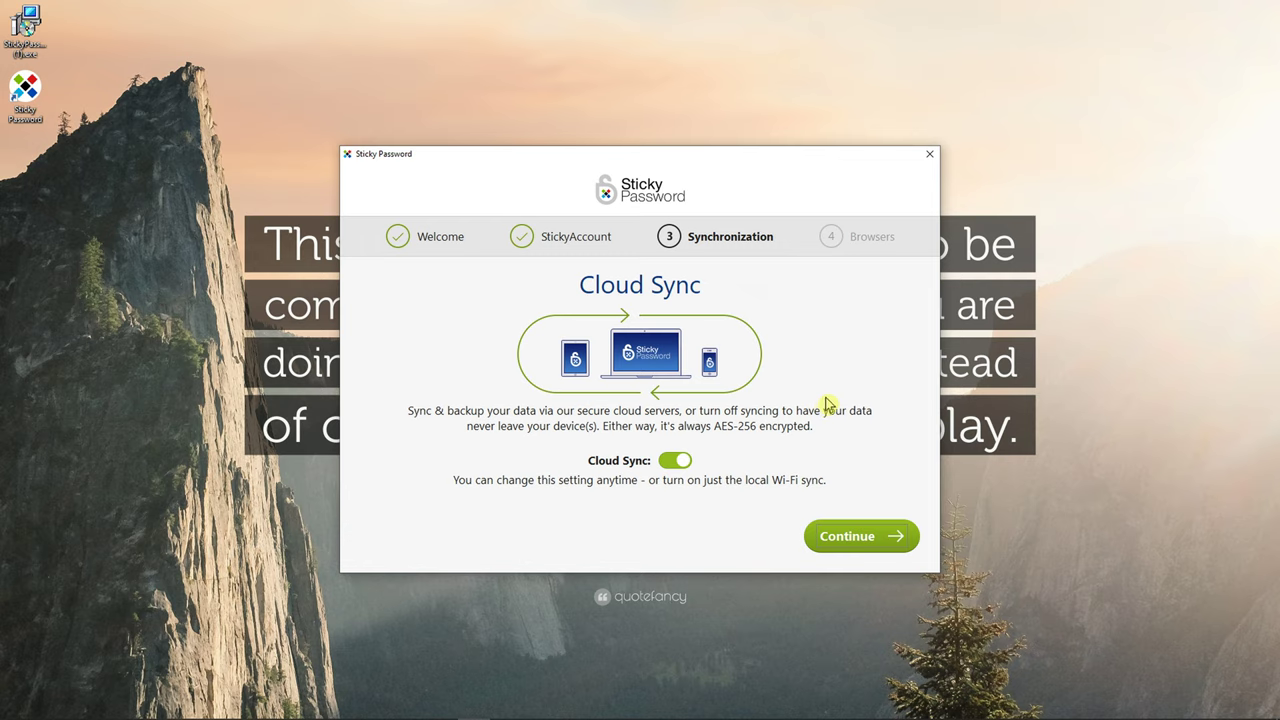
Step: Keep Cloud Sync on, untick Microsoft Edge integration so only Chrome remains, and continue
left_click(897, 536)
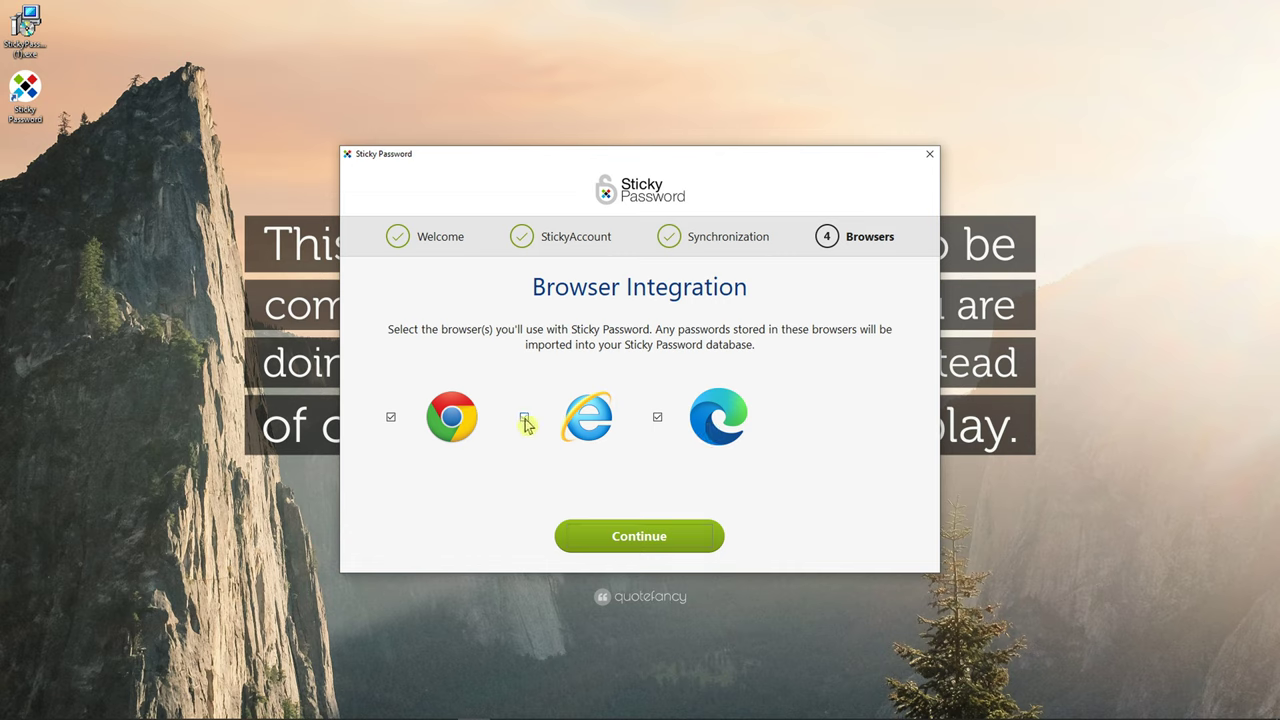
left_click(657, 417)
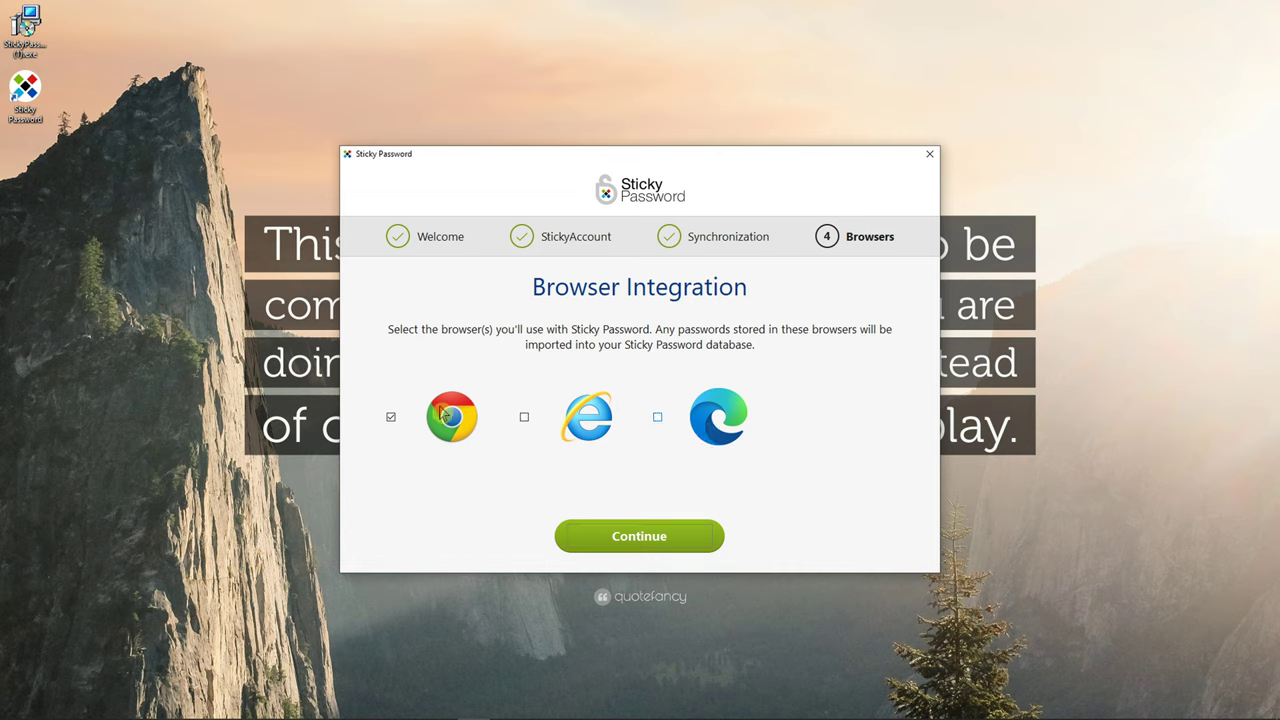
left_click(636, 545)
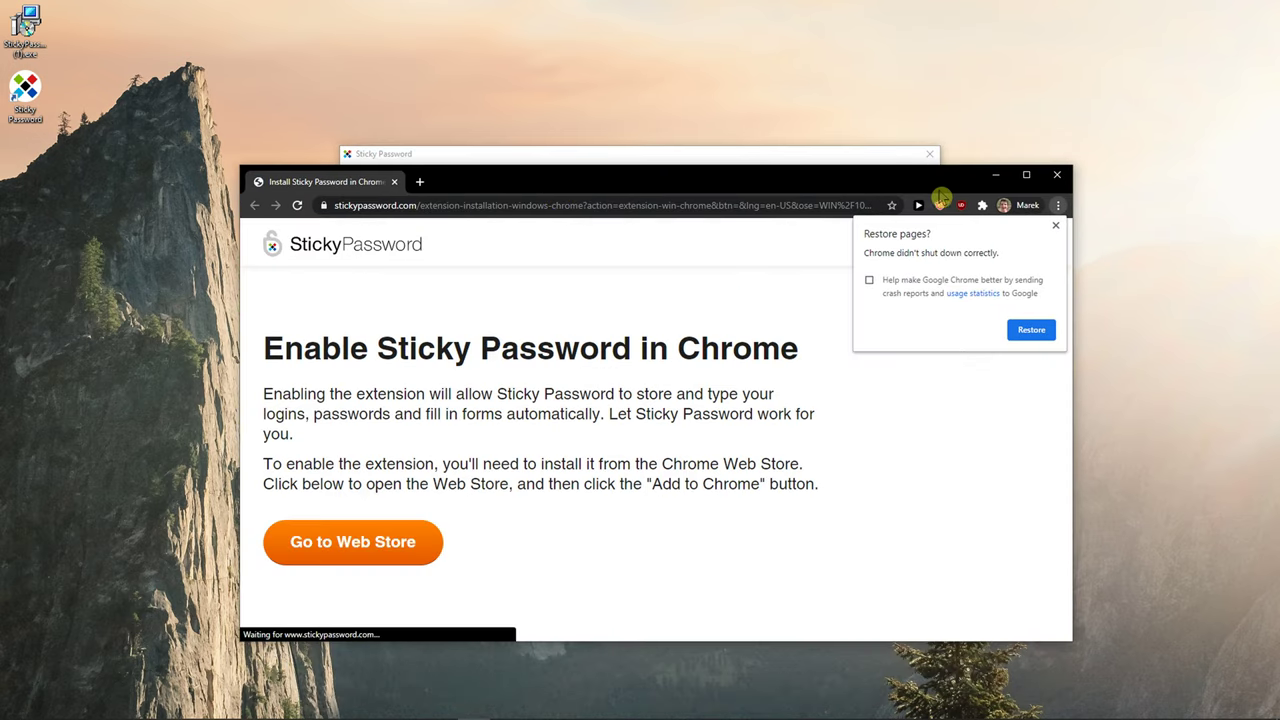
Step: Add the Sticky Password extension to Chrome from its Chrome Web Store page
left_click(1048, 228)
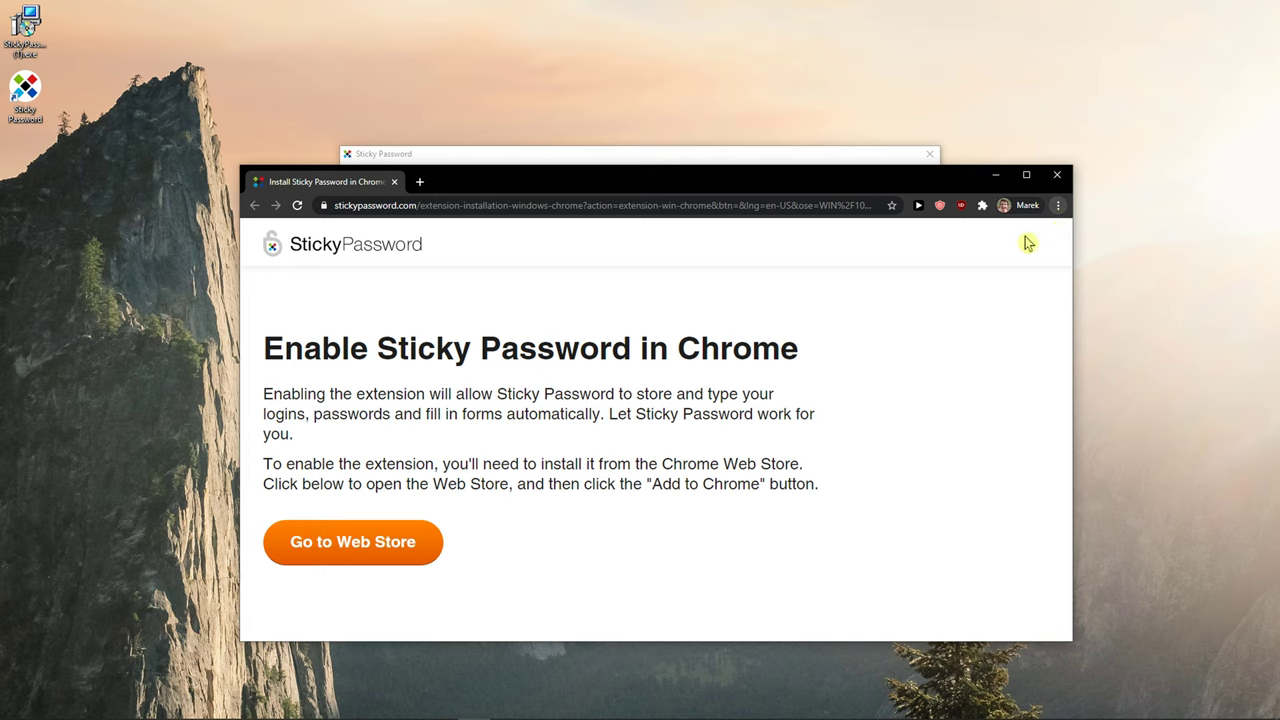
left_click(396, 543)
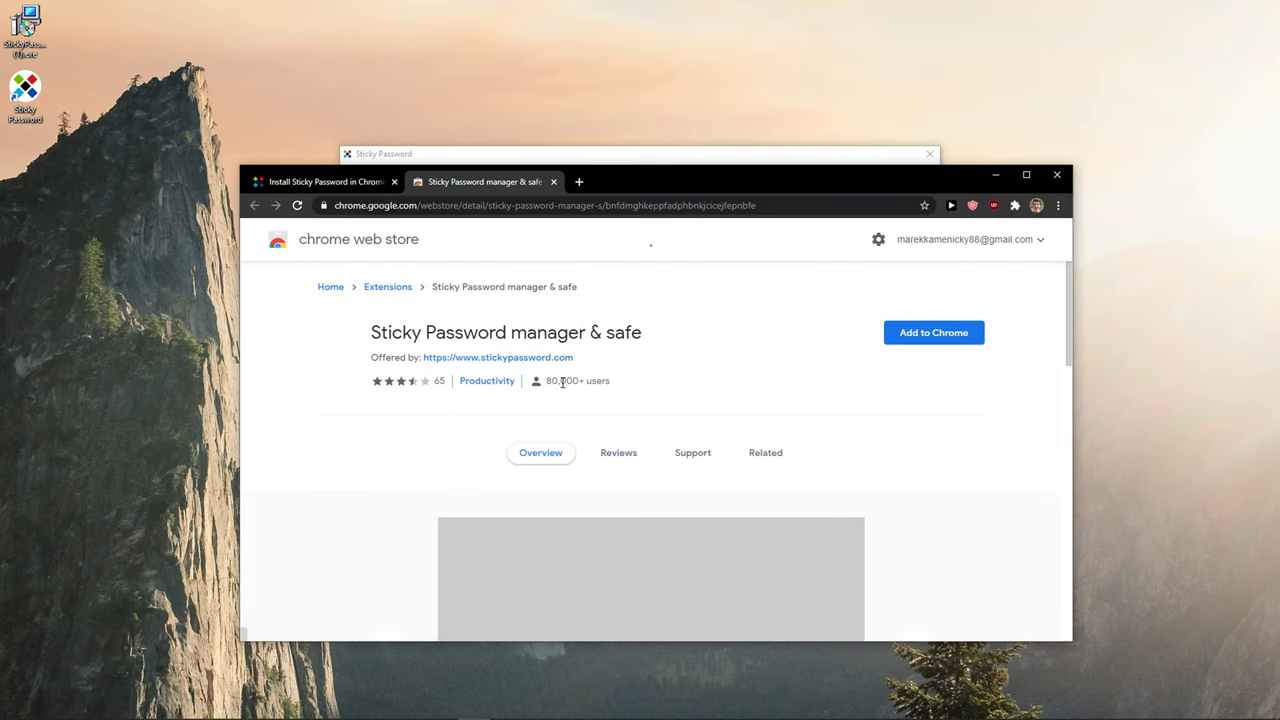
left_click(935, 333)
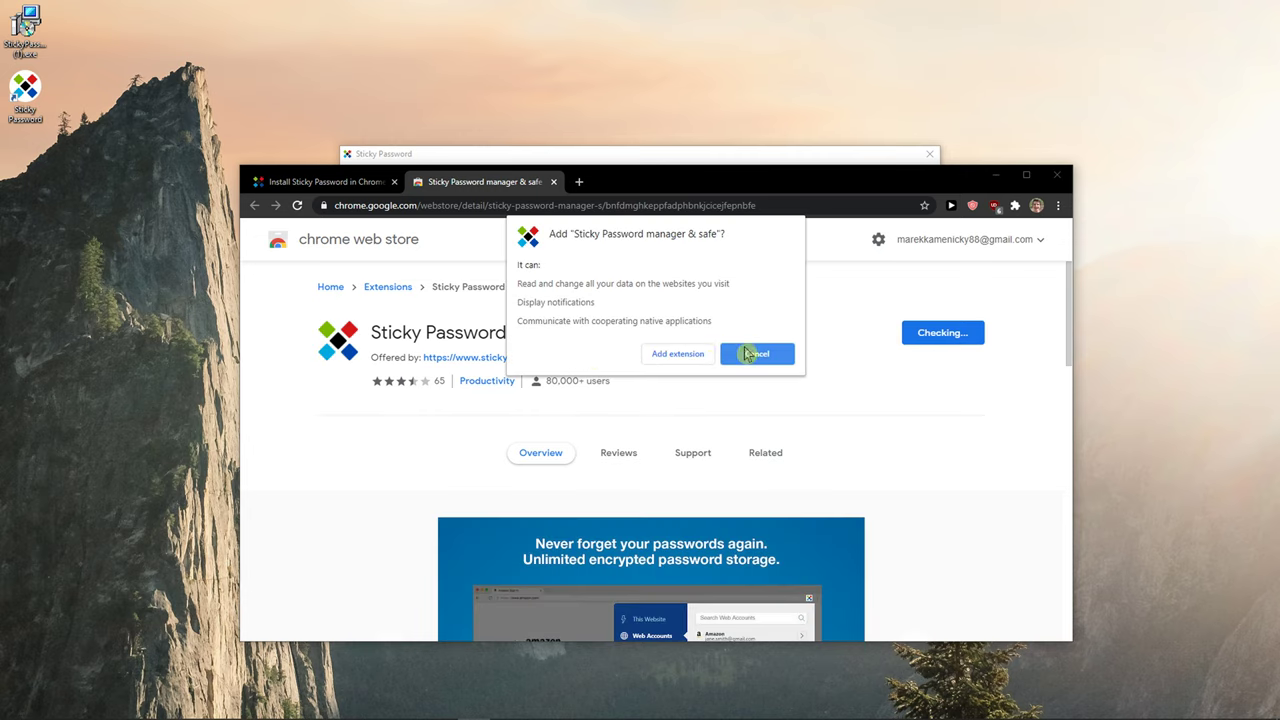
left_click(749, 354)
left_click_drag(630, 181, 554, 189)
Step: Pin Sticky Password to the Chrome toolbar from the Extensions list and open its popup
left_click(637, 156)
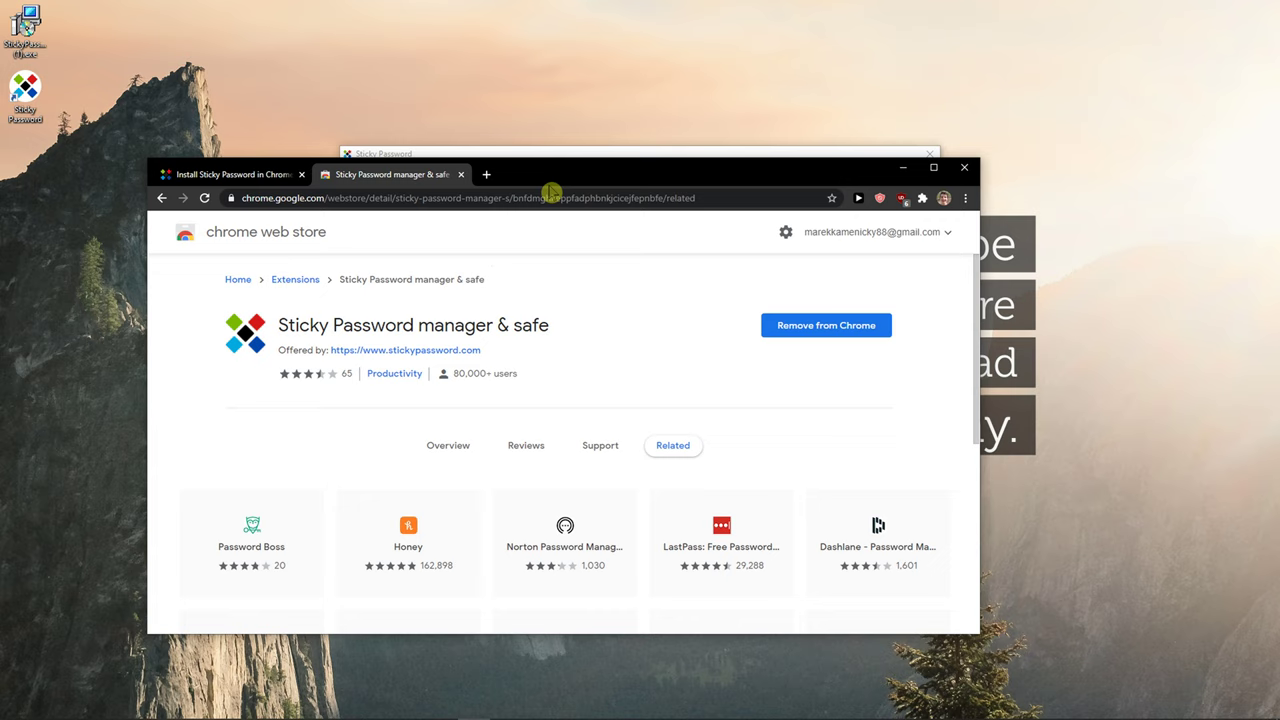
left_click(922, 198)
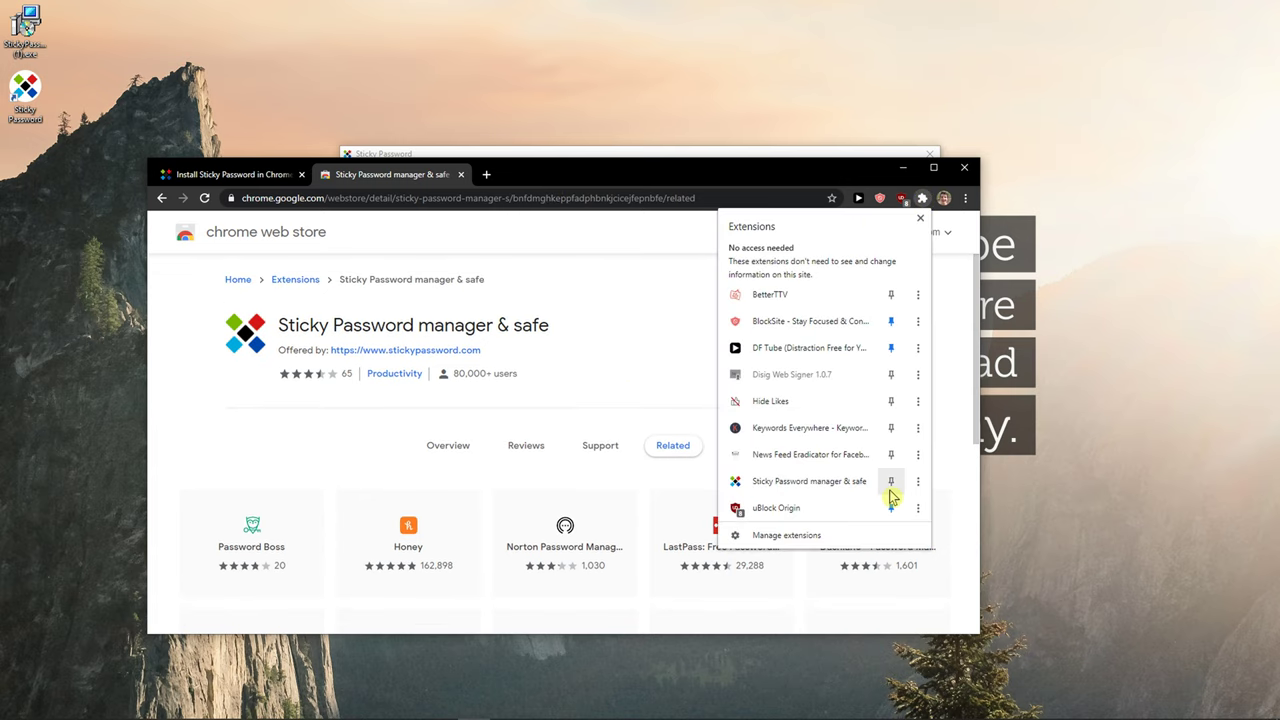
left_click(891, 481)
left_click(901, 198)
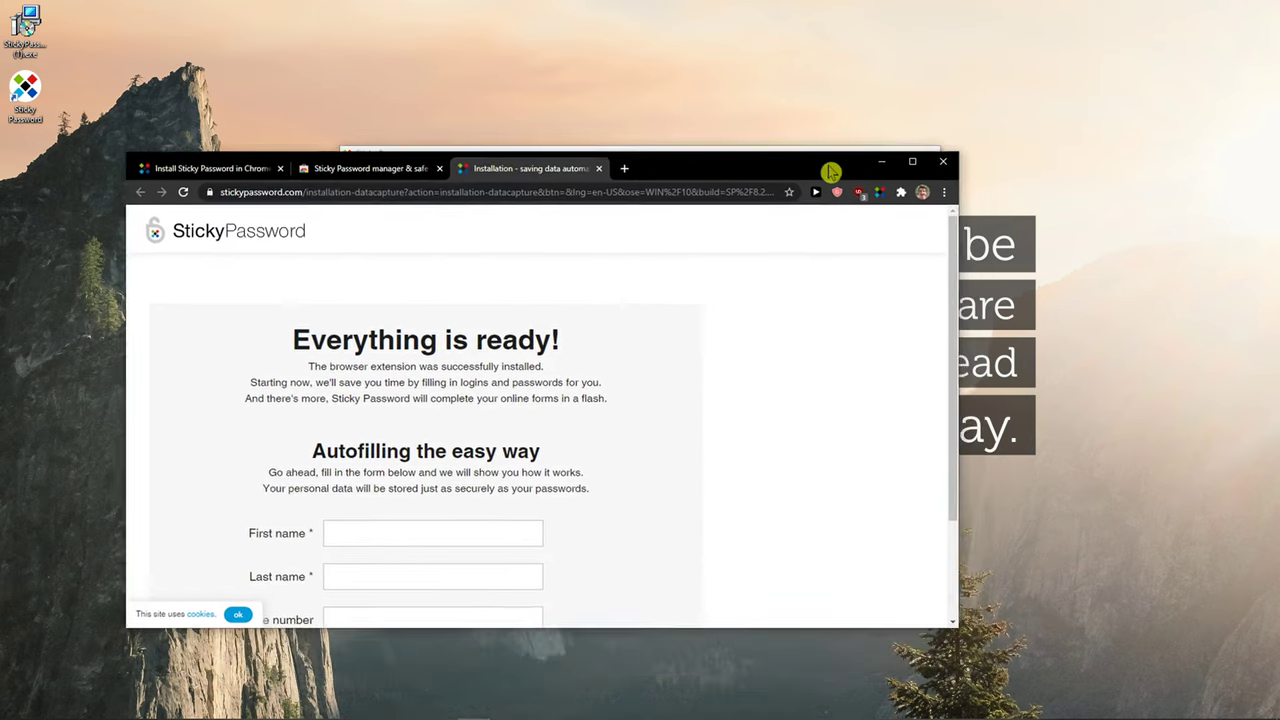
Step: Fill the demo form's name and phone from a saved Chrome entry, correcting the phone's last digit
left_click(960, 141)
left_click(554, 375)
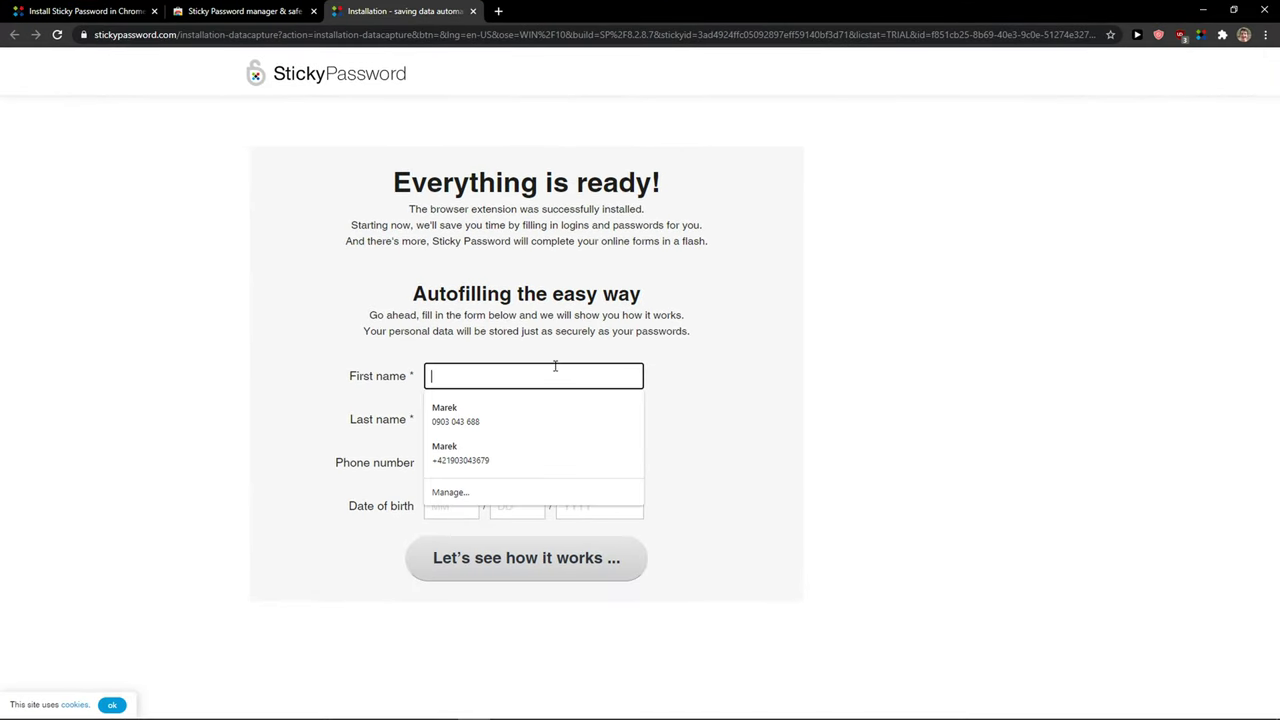
left_click(536, 418)
left_click(497, 470)
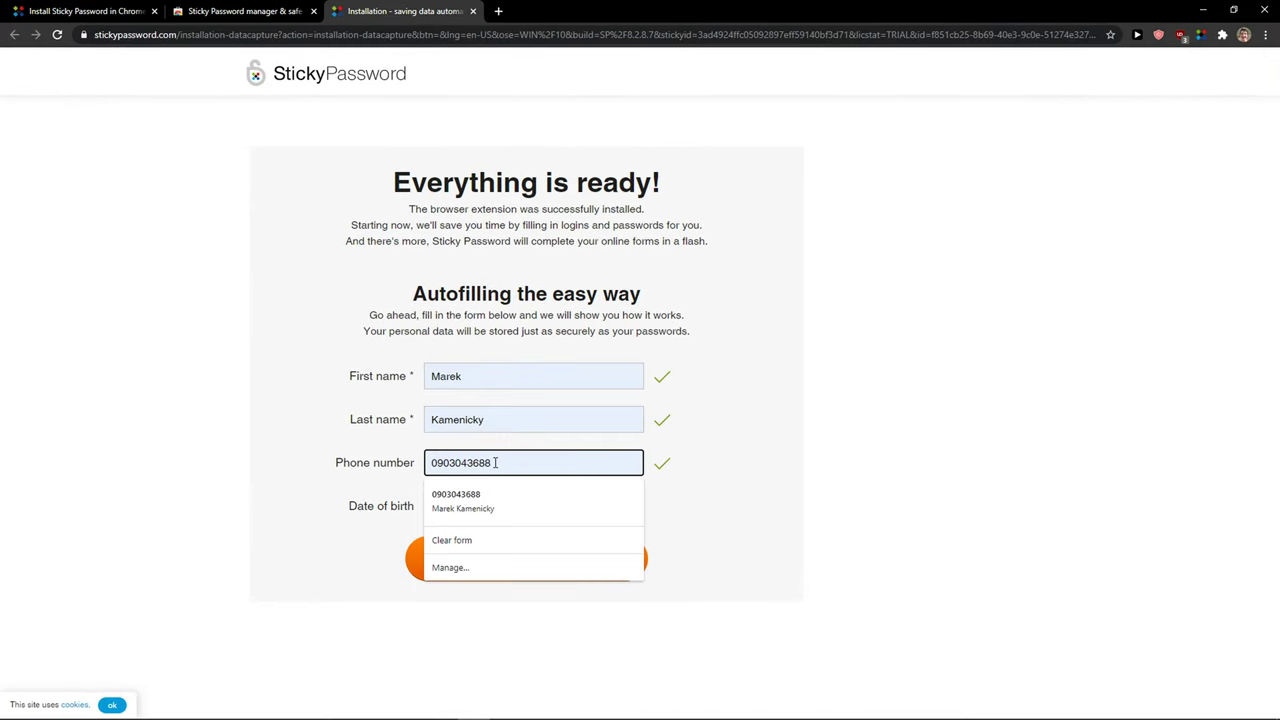
key("BackSpace")
type("9")
Step: Enter the user's date of birth, fix the month, and submit the demo form
left_click(439, 505)
type("21")
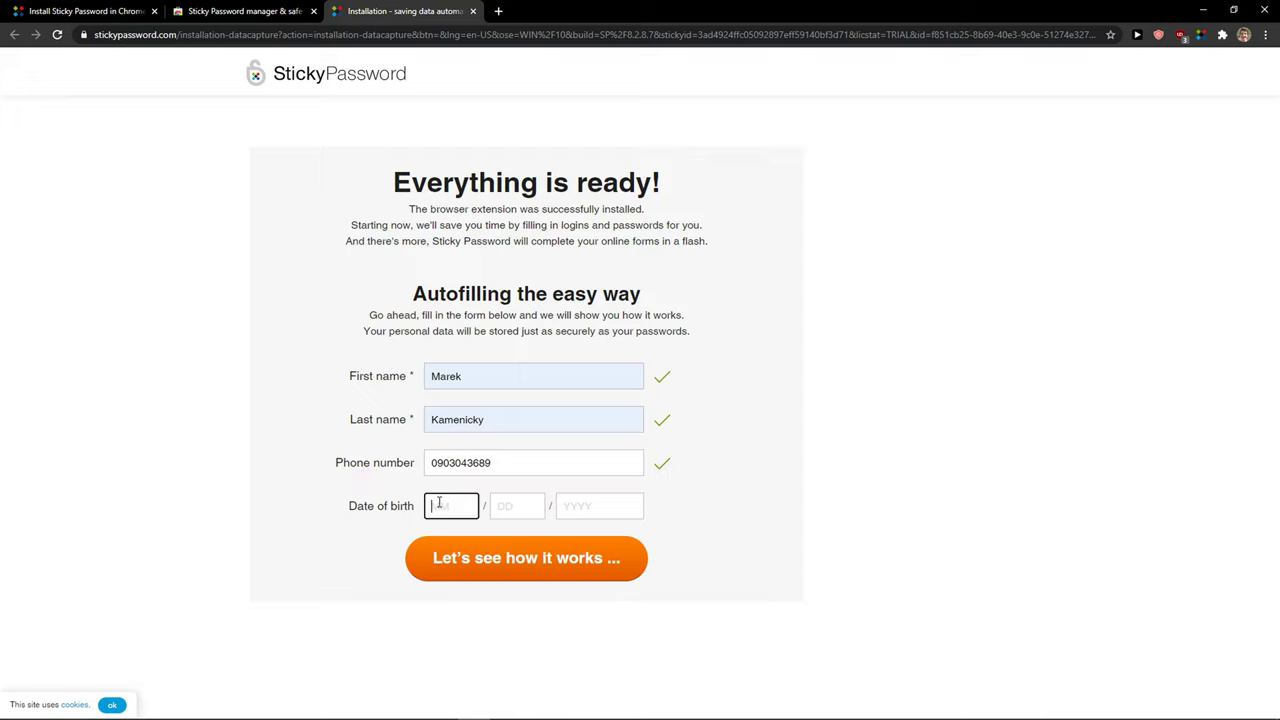
type("081")
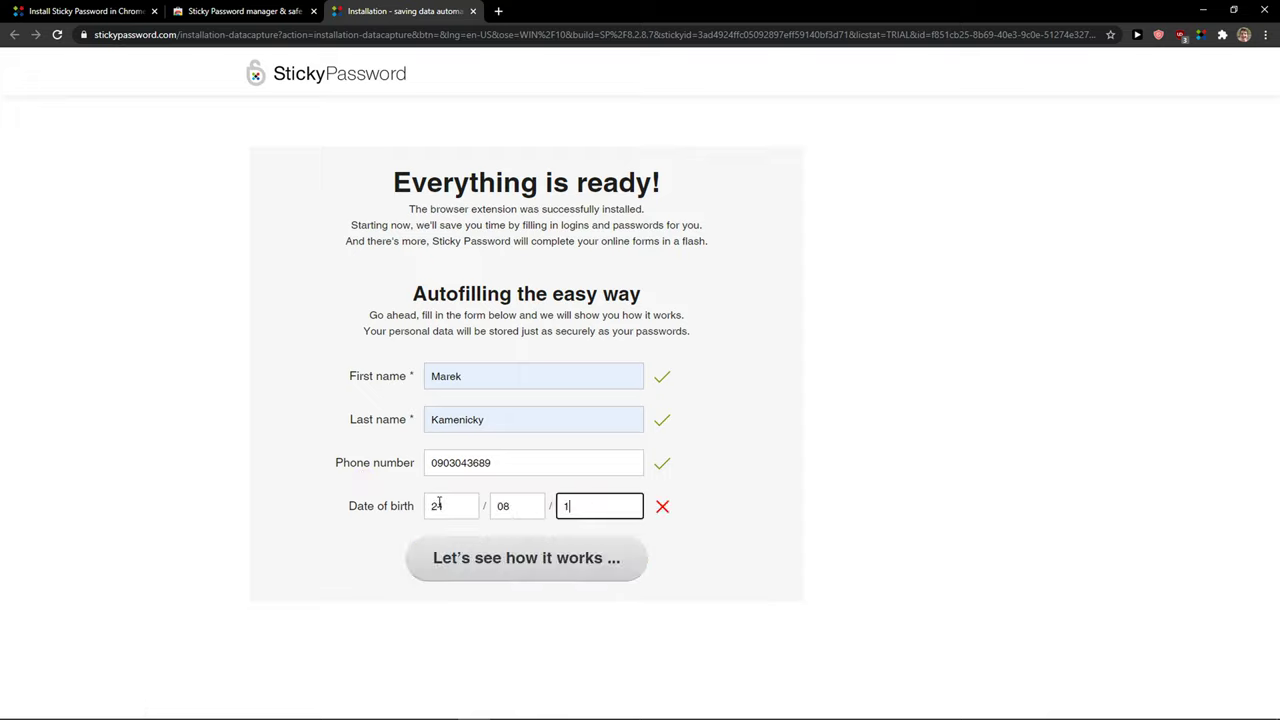
right_click(466, 560)
left_click(437, 510)
double_click(438, 513)
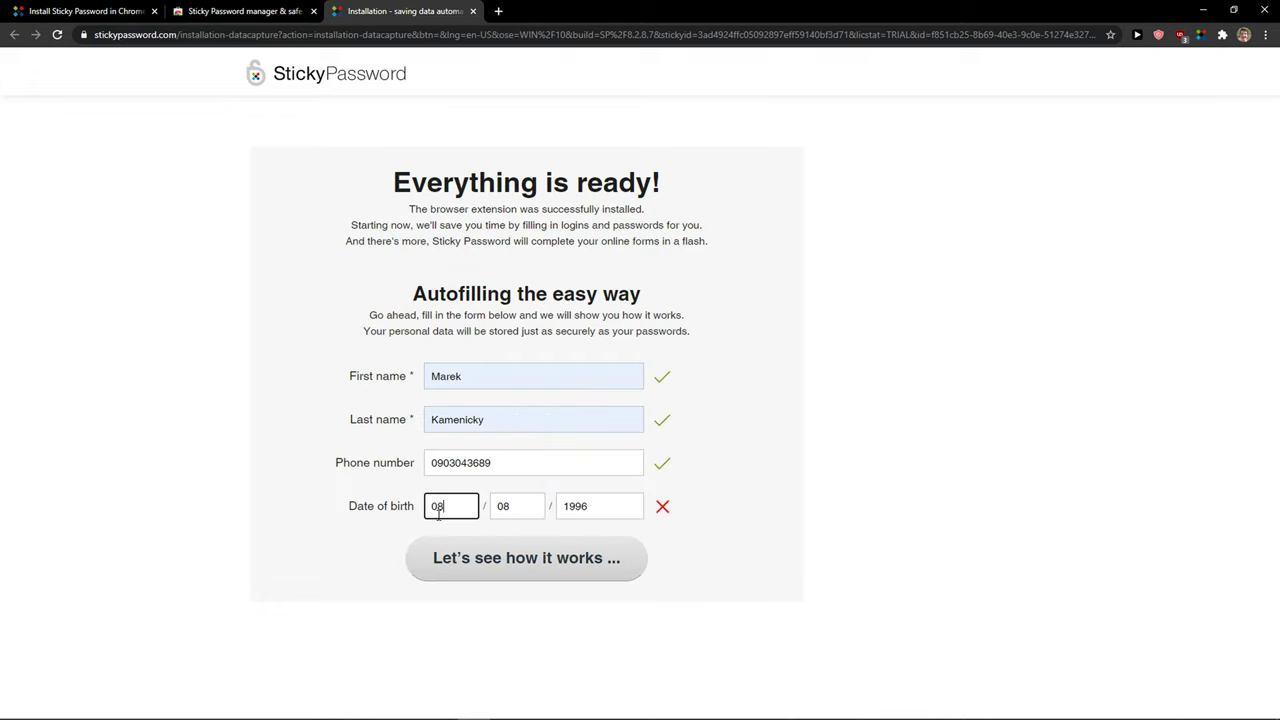
left_click(472, 552)
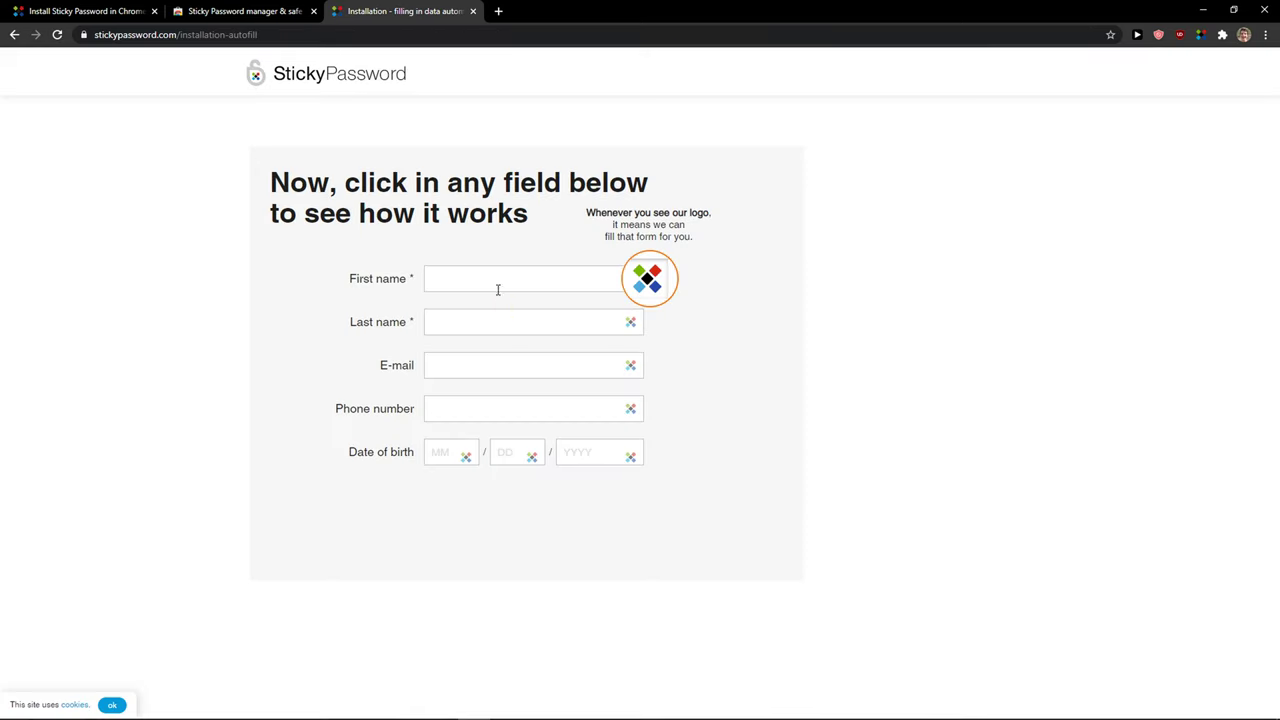
Step: Fill the demo form's first name from Chrome's saved-entry suggestions
left_click(497, 286)
left_click(362, 296)
left_click(466, 279)
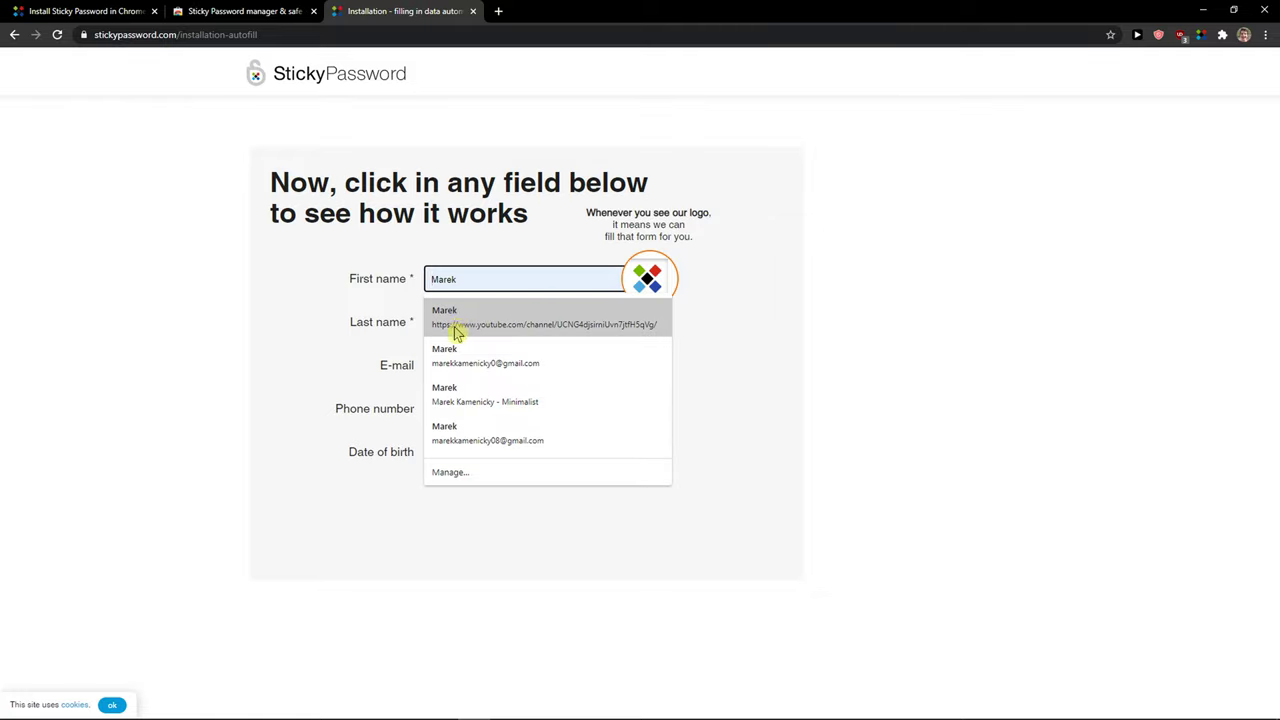
left_click(470, 356)
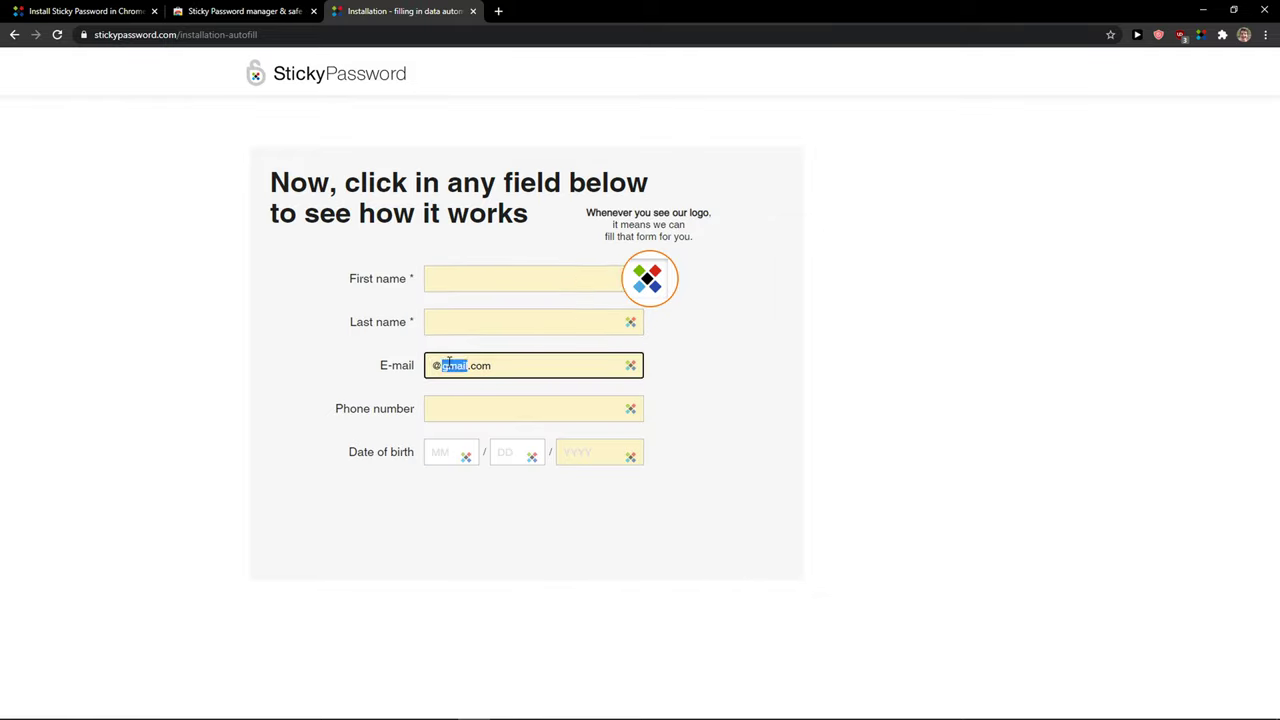
Step: Fill the whole demo form with the saved identity via the Sticky icon, then return to setup
left_click(631, 326)
mouse_move(607, 336)
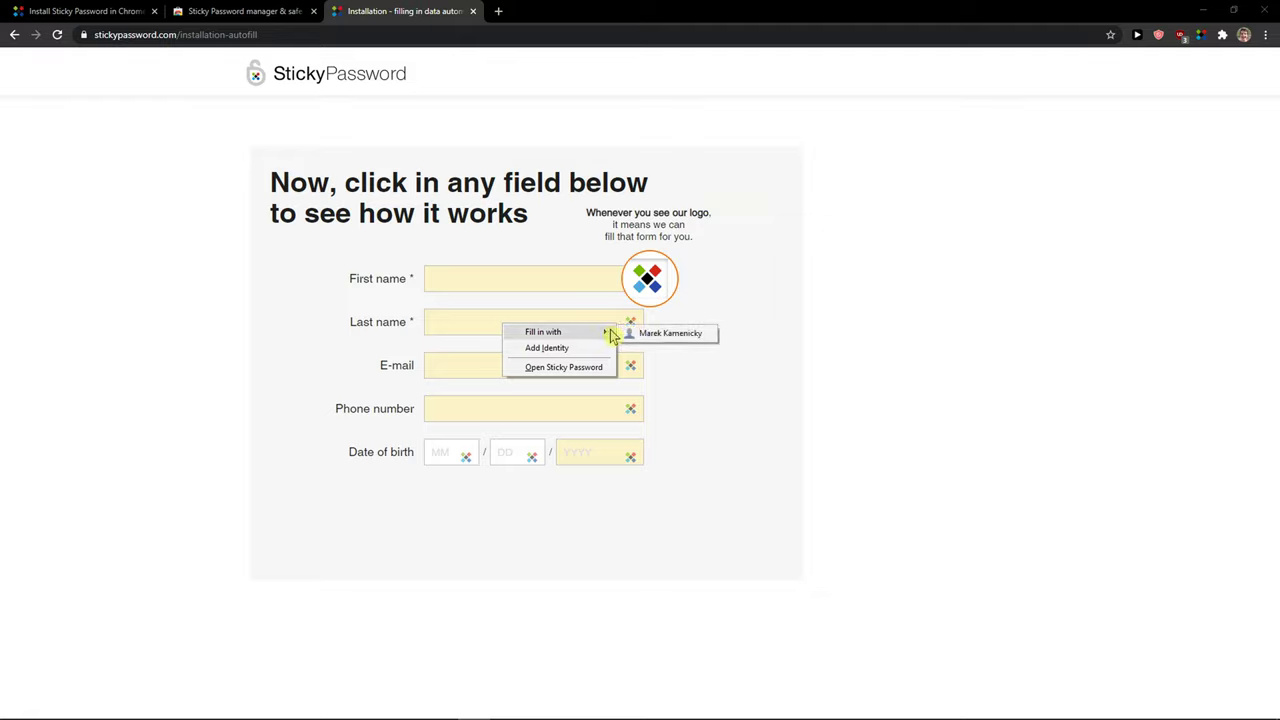
left_click(566, 283)
left_click(646, 279)
left_click(641, 287)
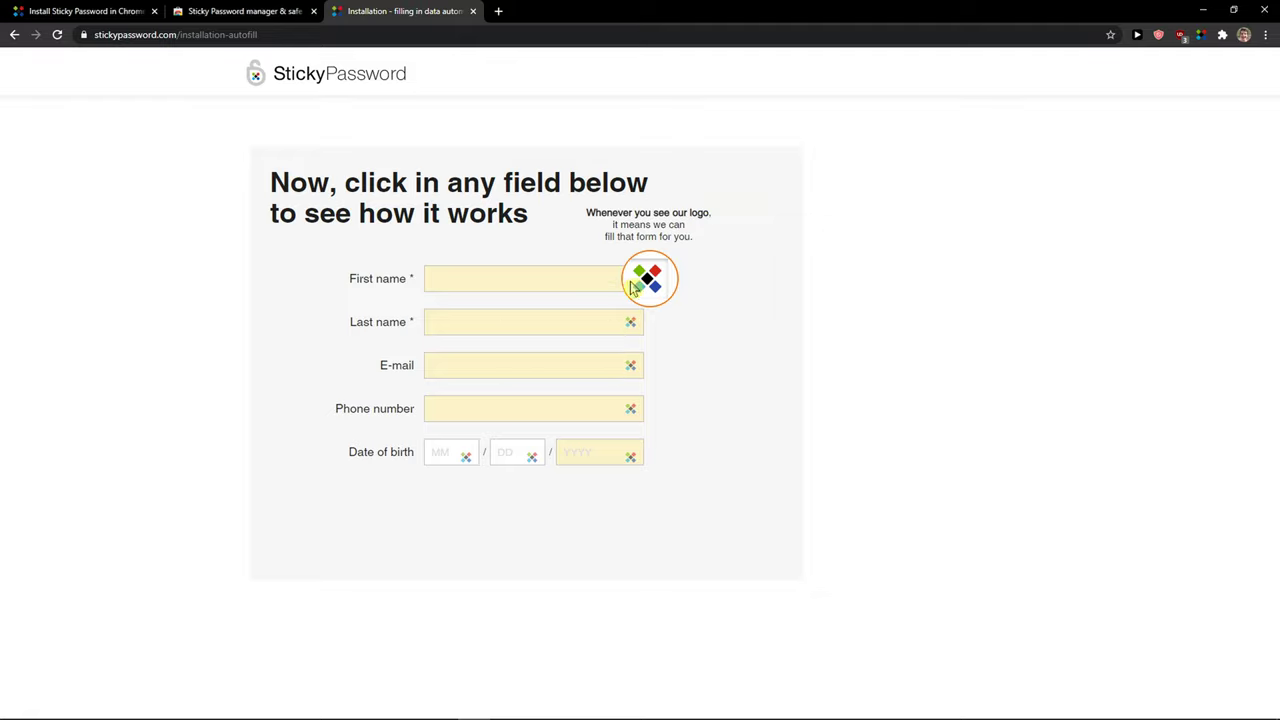
left_click(632, 288)
mouse_move(580, 289)
left_click(636, 296)
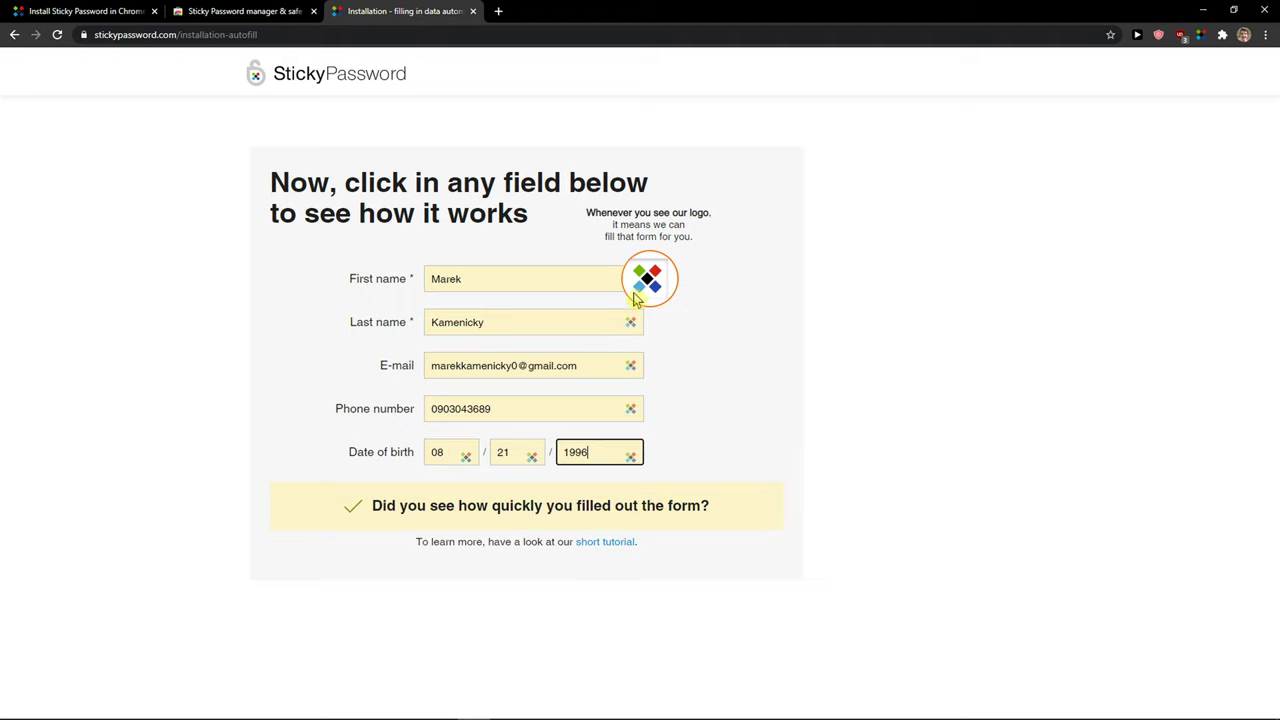
left_click(675, 445)
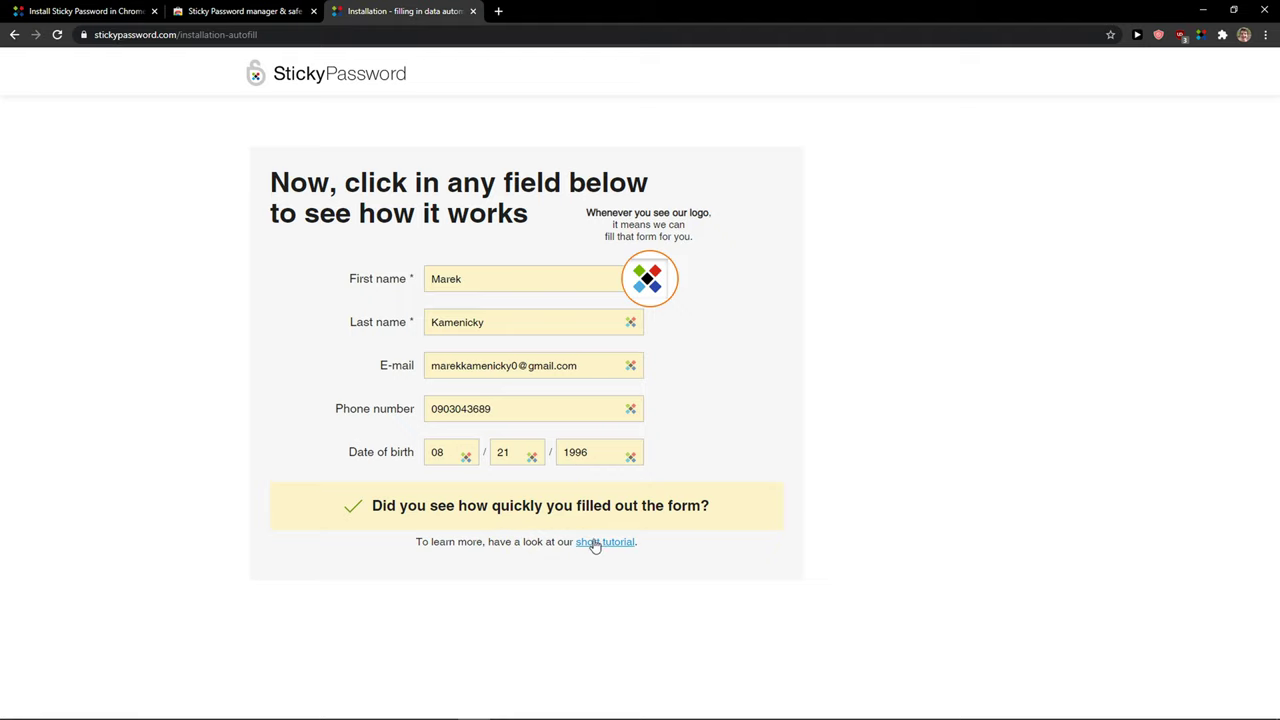
left_click(442, 707)
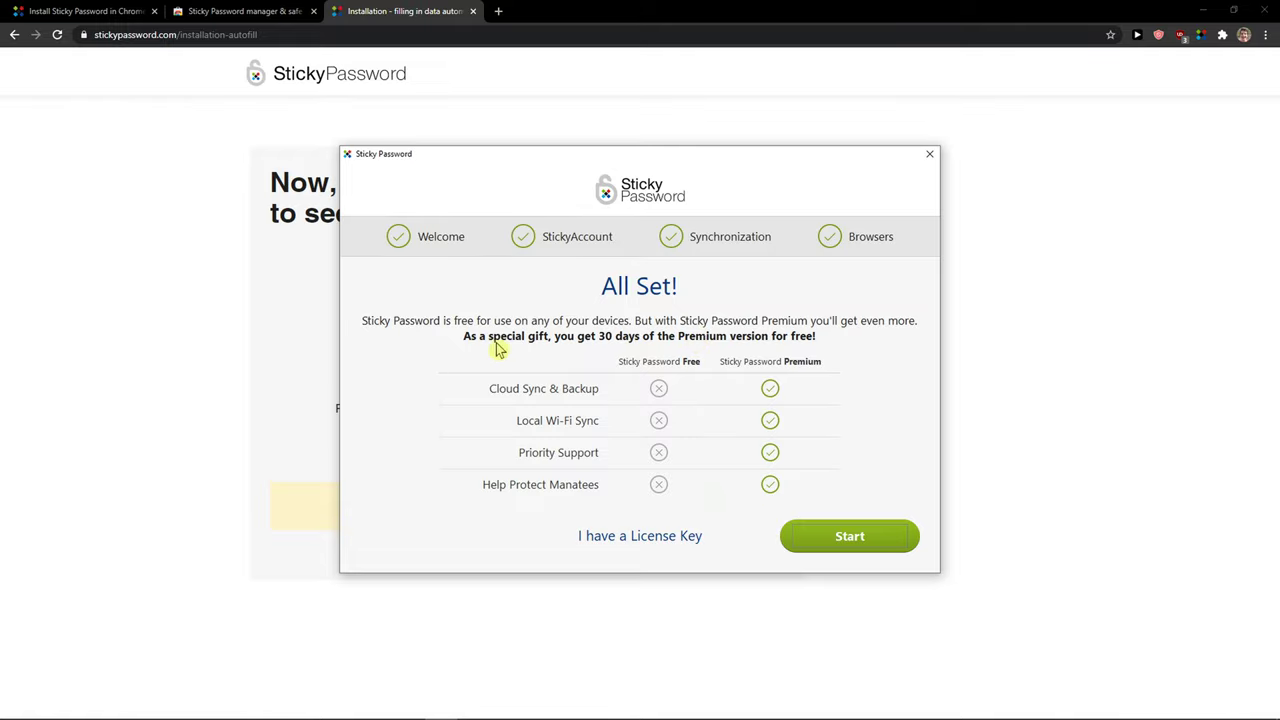
Step: Click Start on the All Set! page to open the empty Quick Access vault
left_click(828, 546)
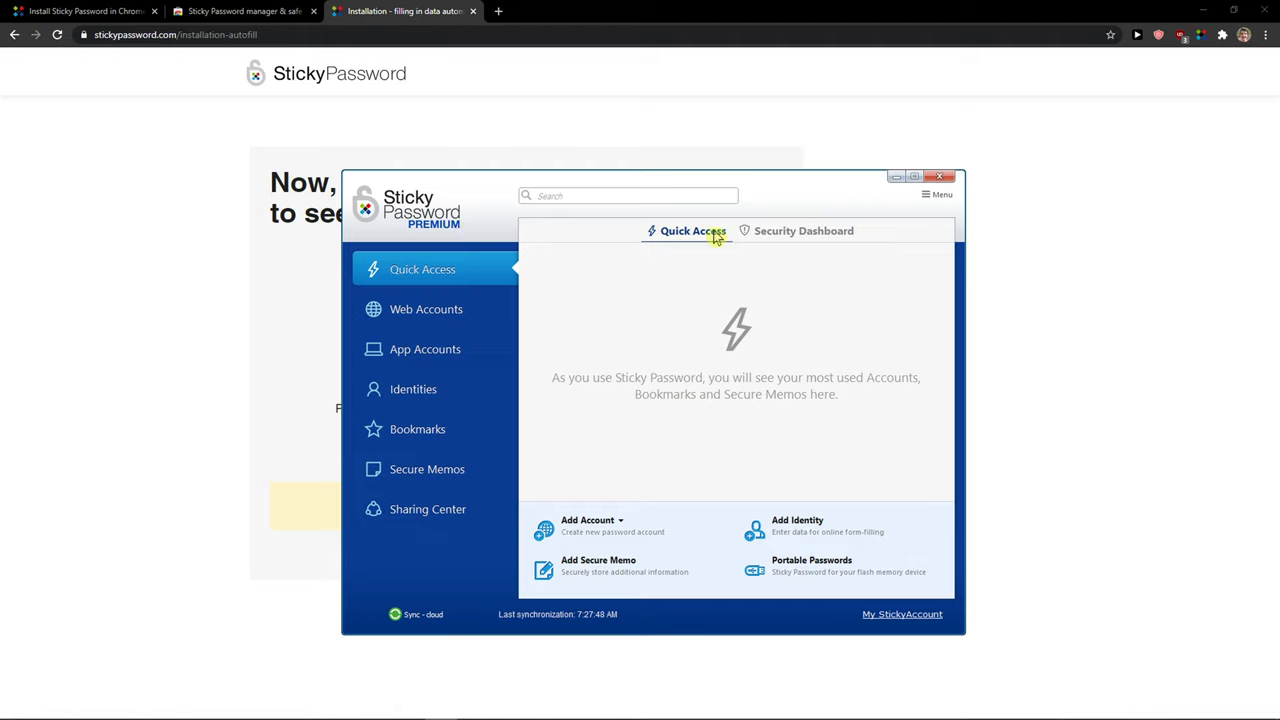
left_click(438, 311)
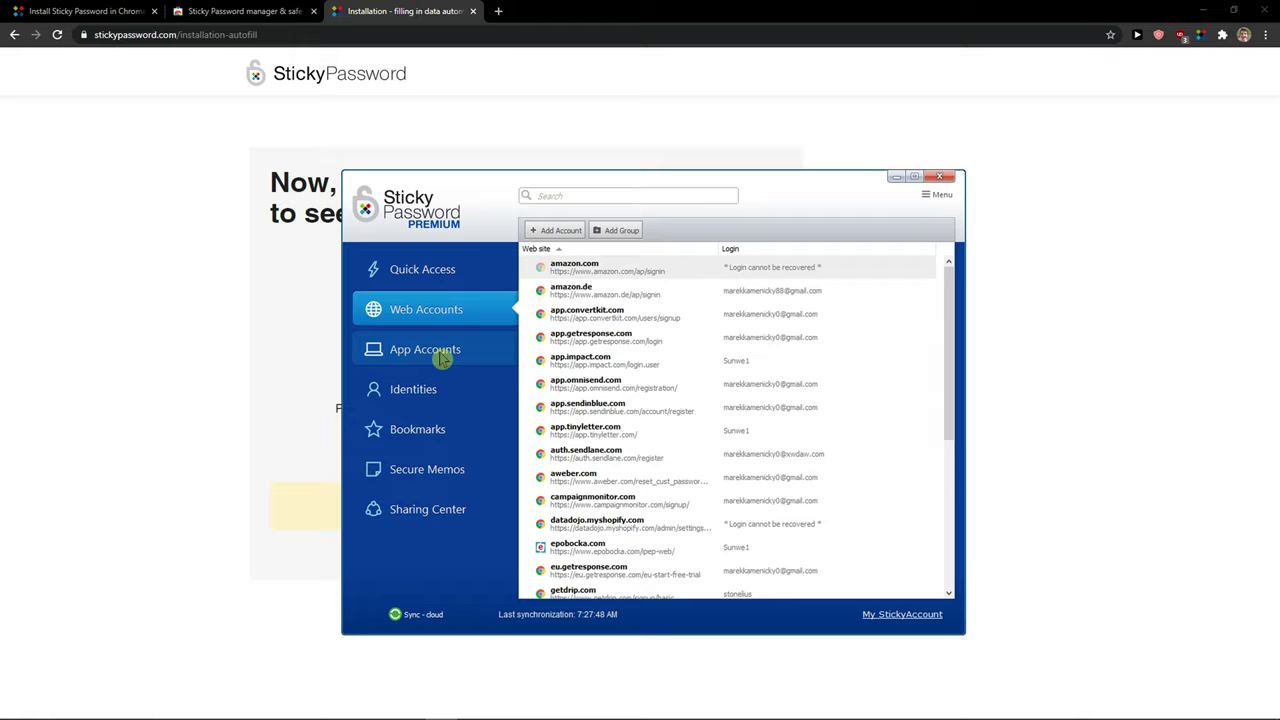
left_click(442, 359)
left_click(449, 403)
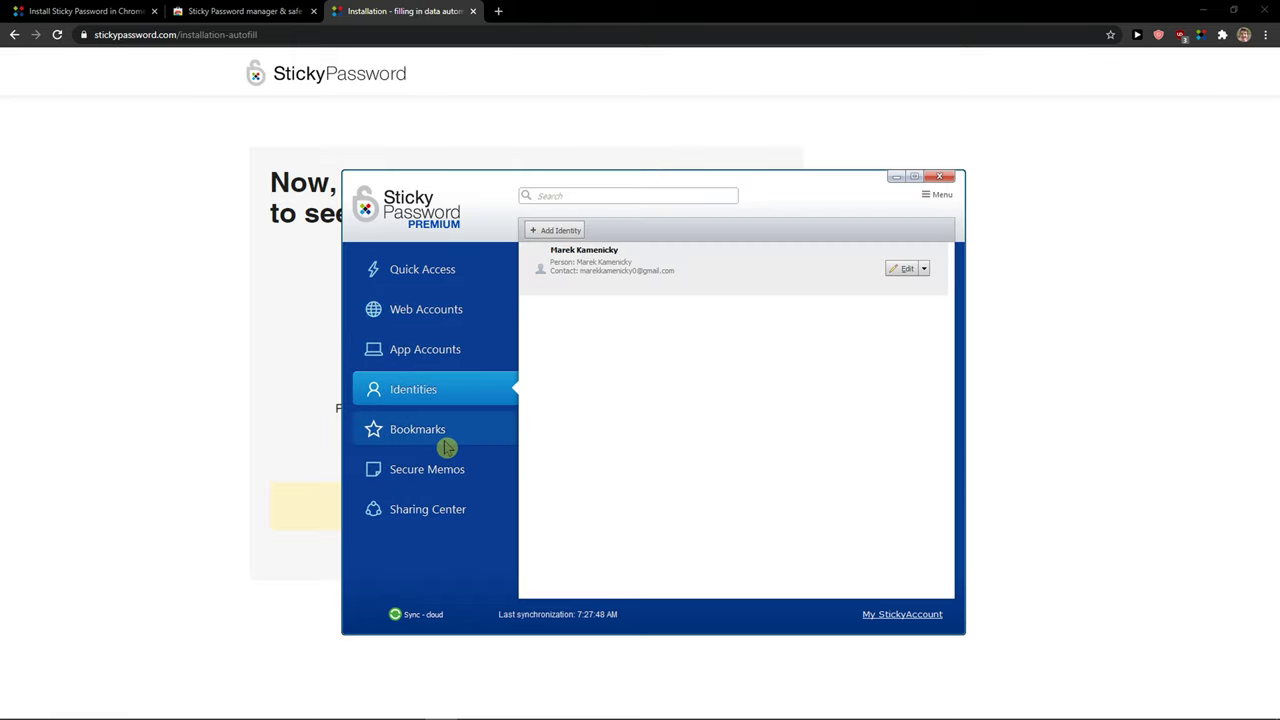
left_click(447, 444)
left_click(451, 474)
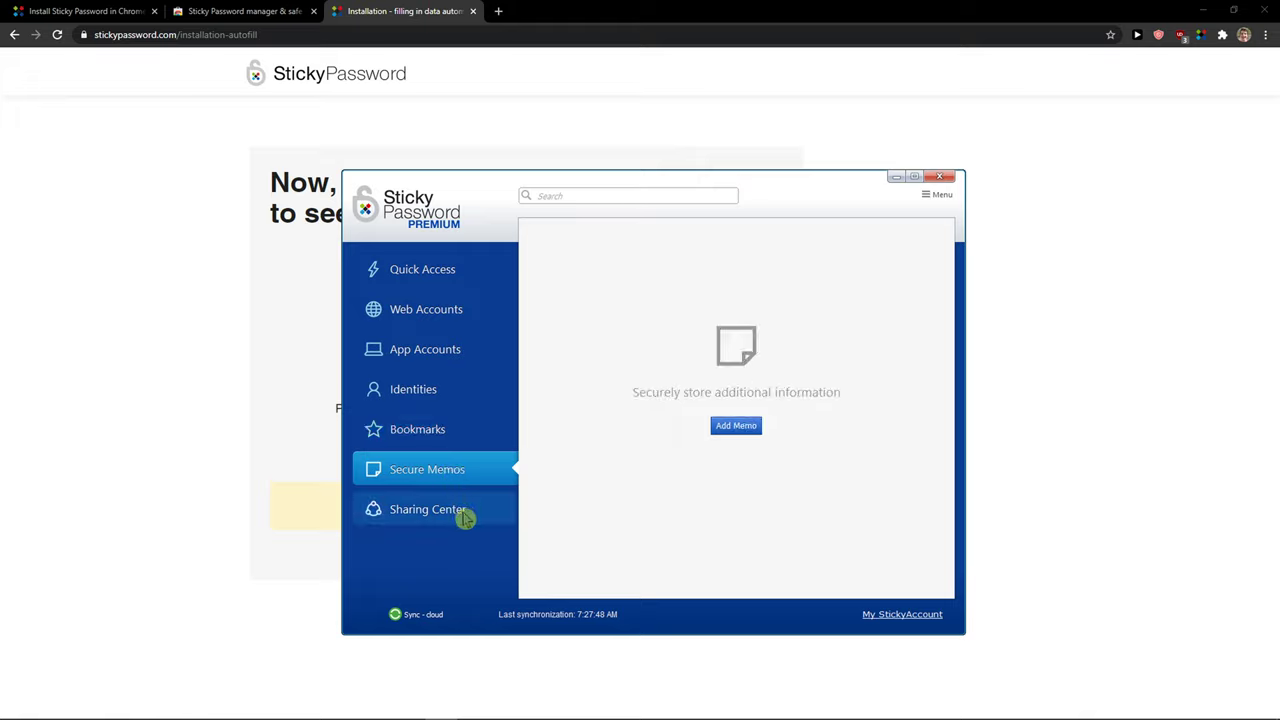
left_click(468, 516)
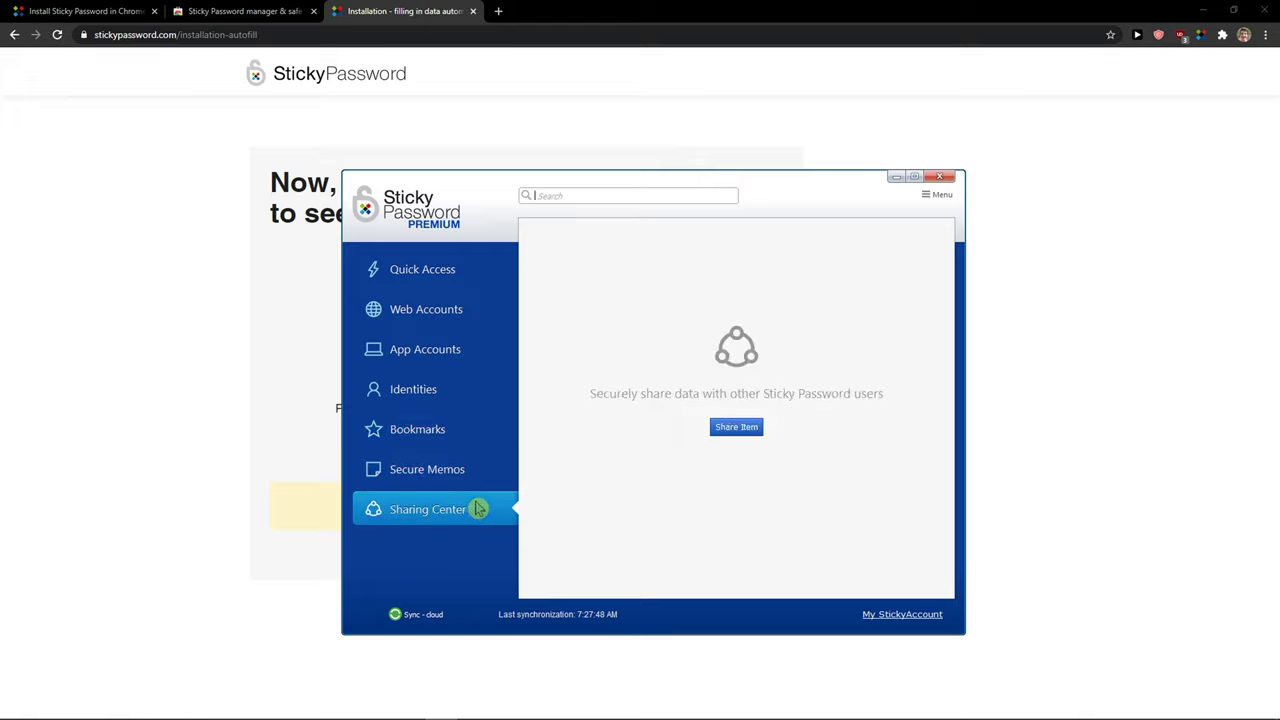
left_click(451, 282)
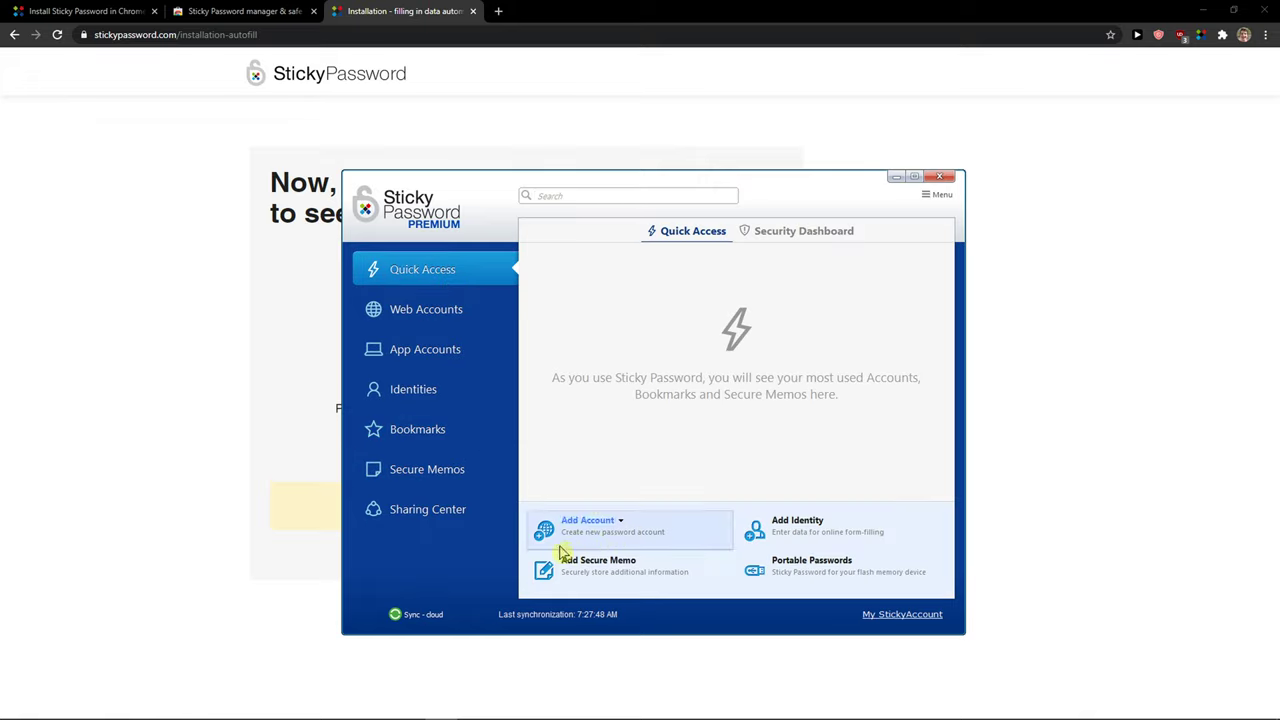
left_click(636, 537)
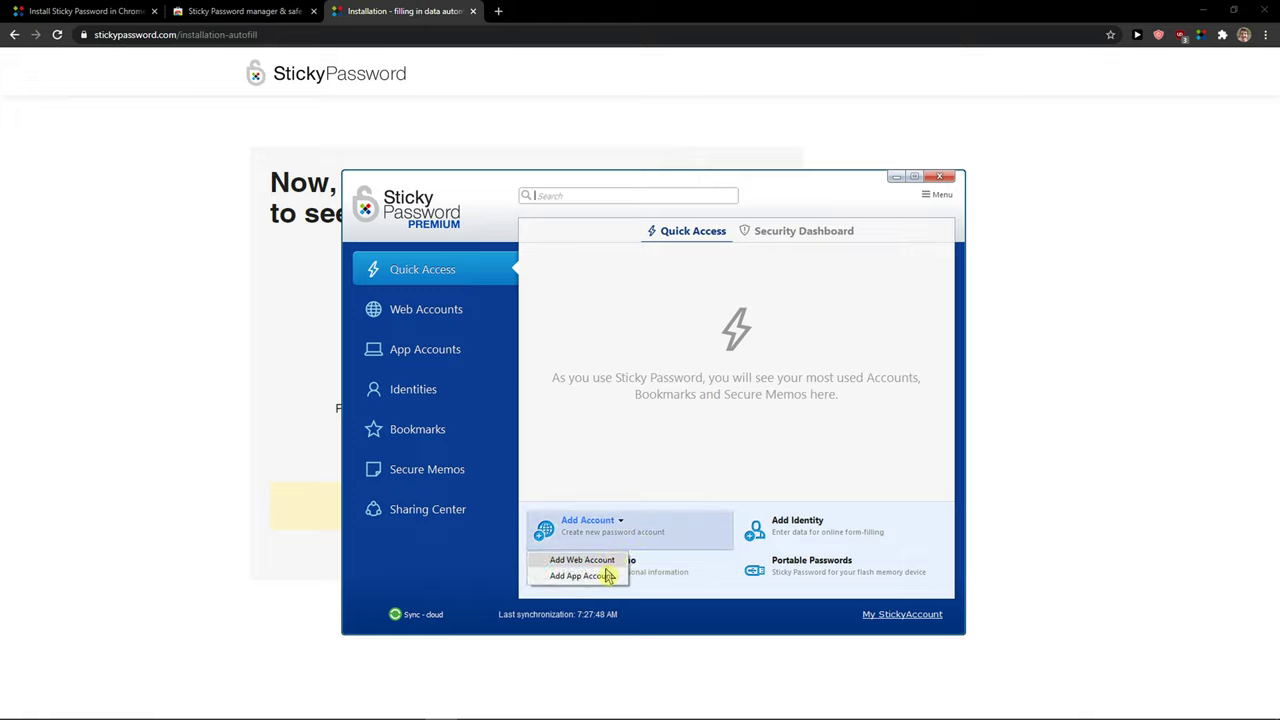
left_click(600, 561)
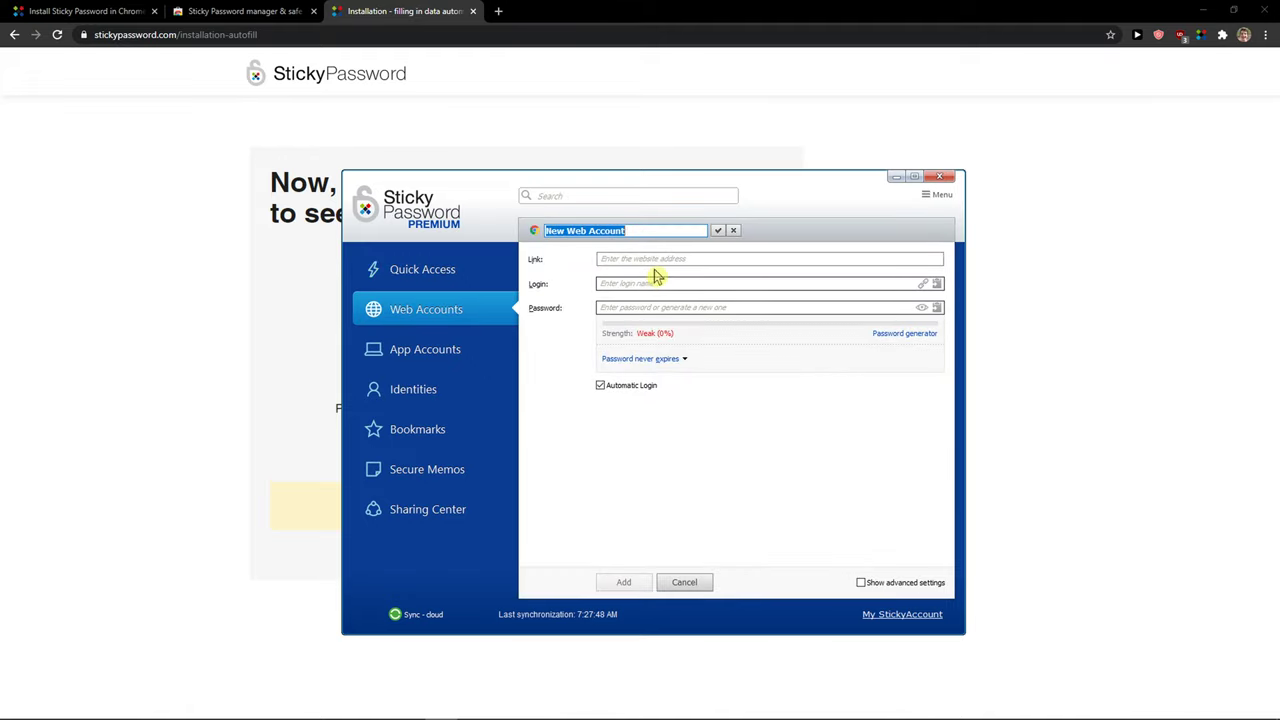
left_click(655, 262)
type("www.")
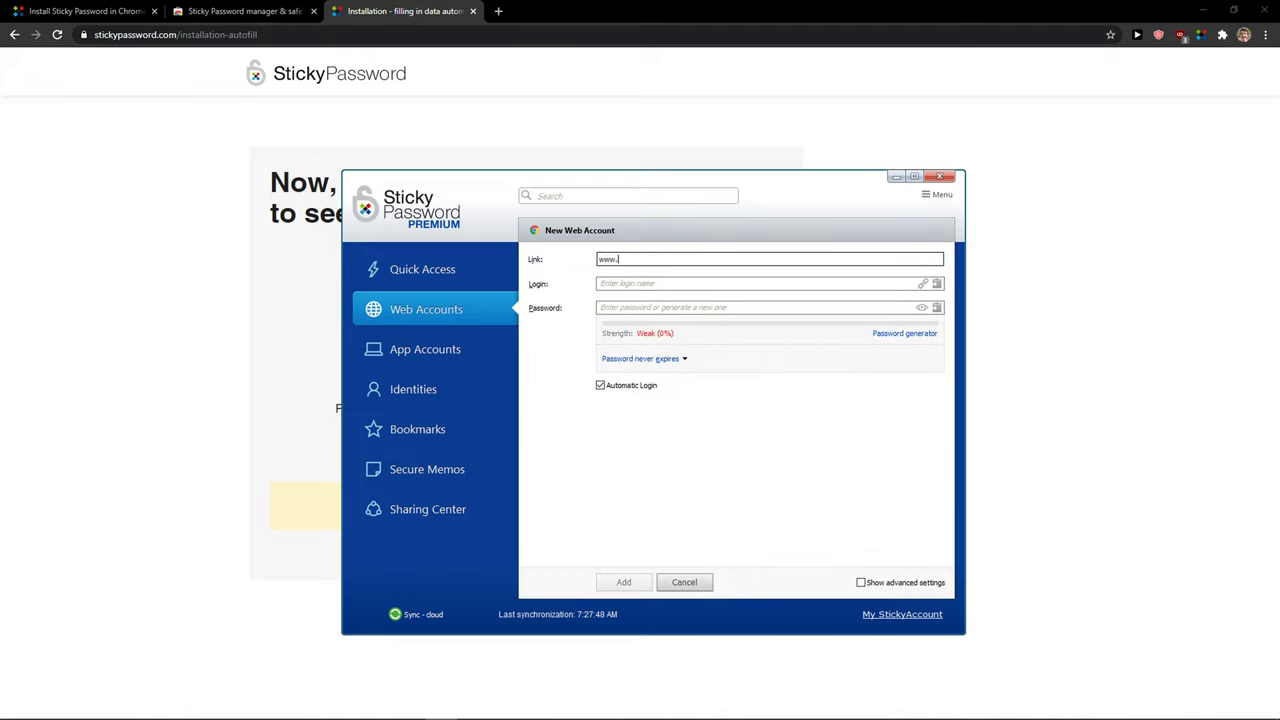
type("facebook.com")
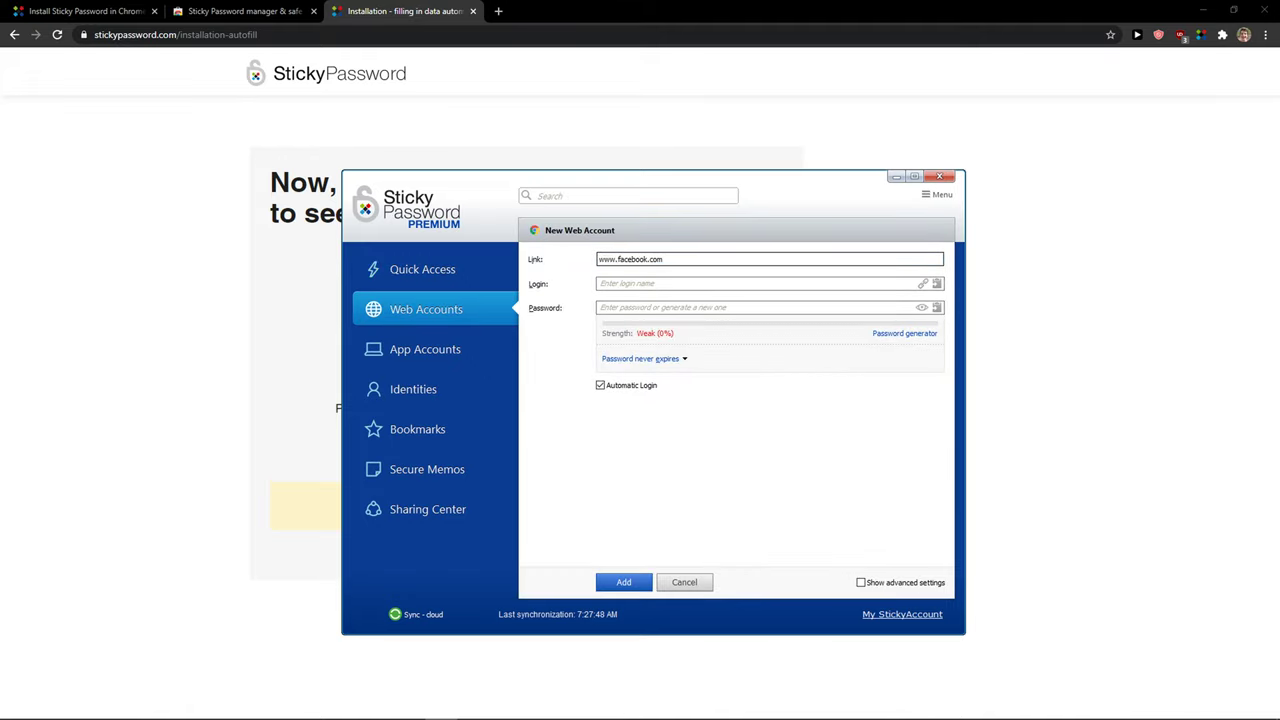
Step: Load facebook.com in a new Chrome tab
left_click(505, 14)
type("facebook.com")
key("Return")
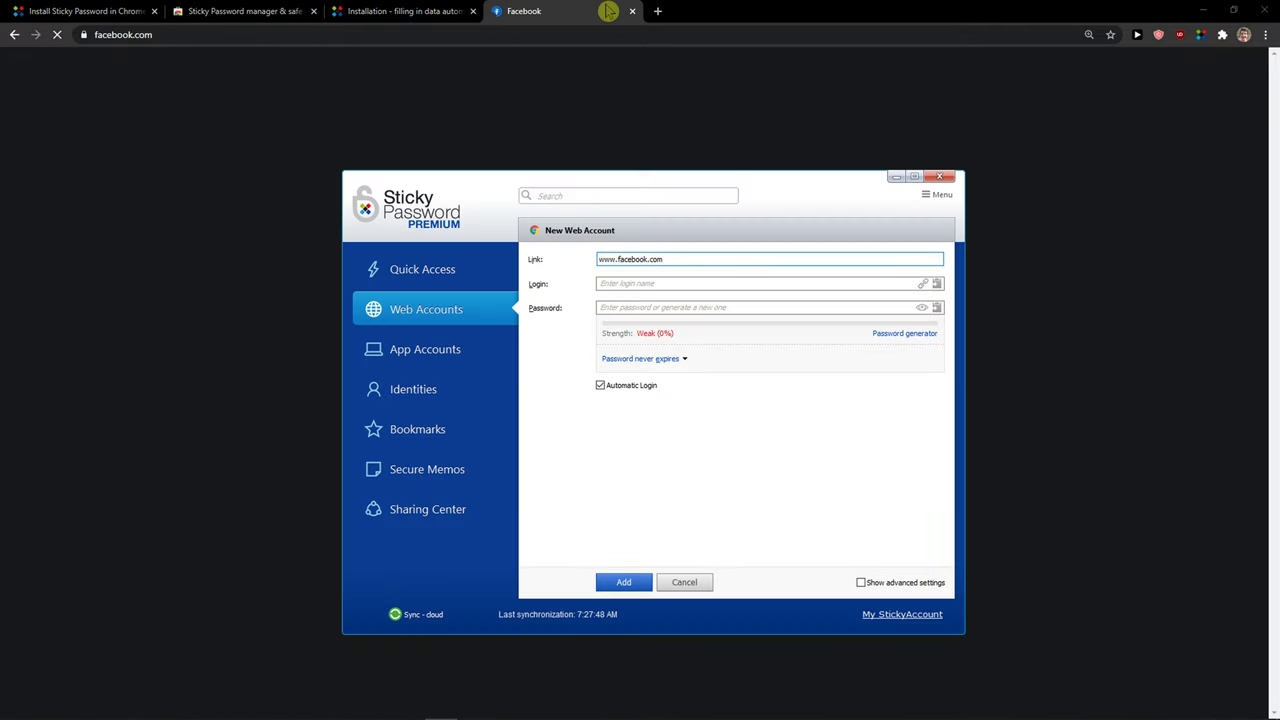
left_click(1243, 92)
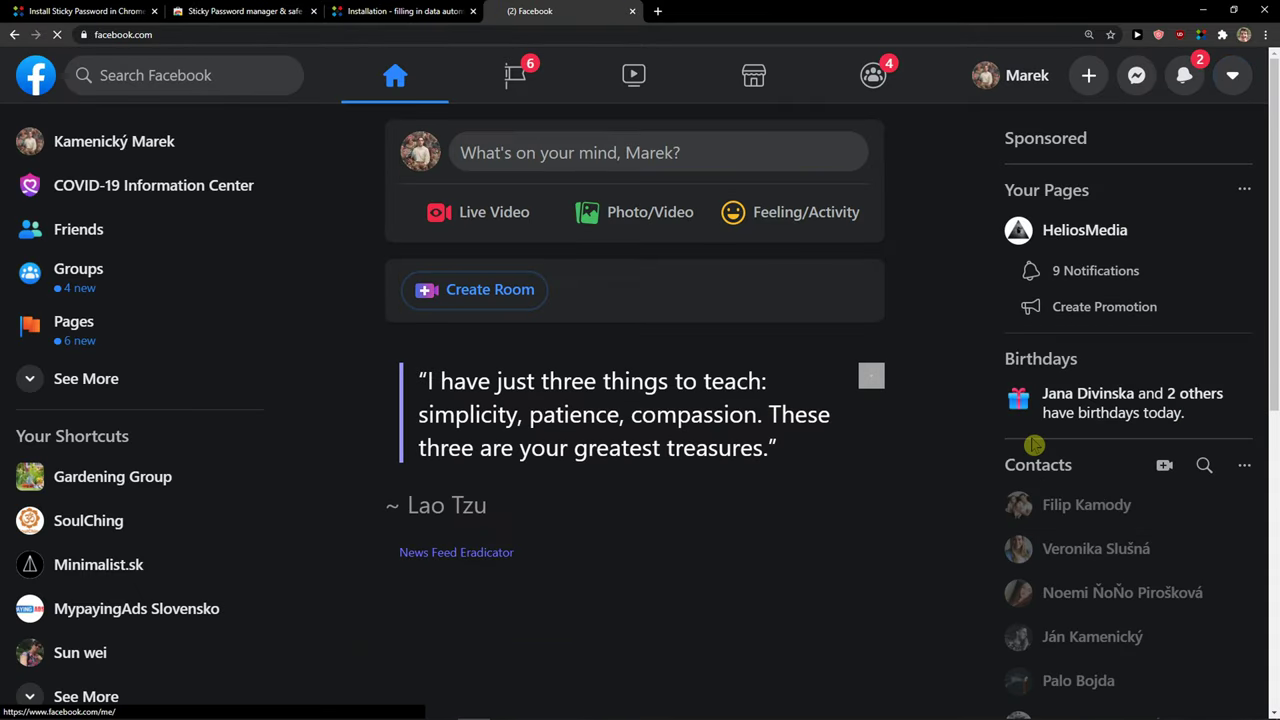
left_click(772, 347)
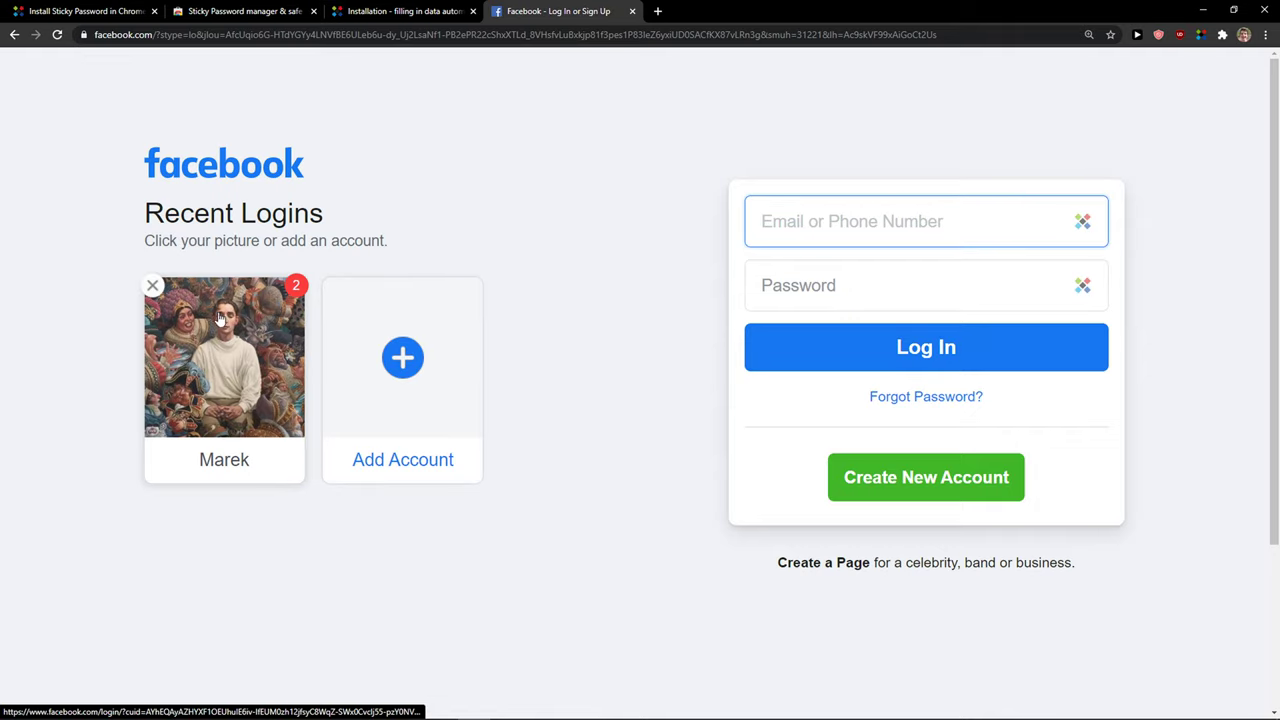
left_click(154, 286)
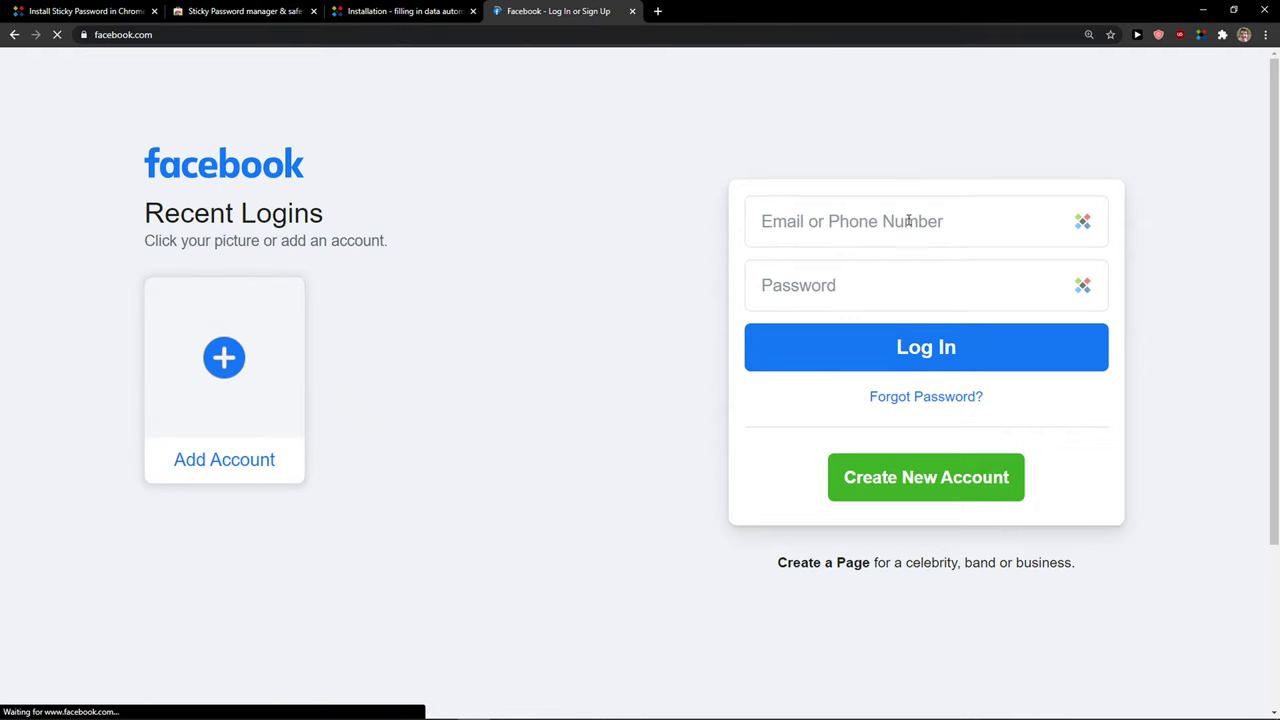
left_click(1078, 221)
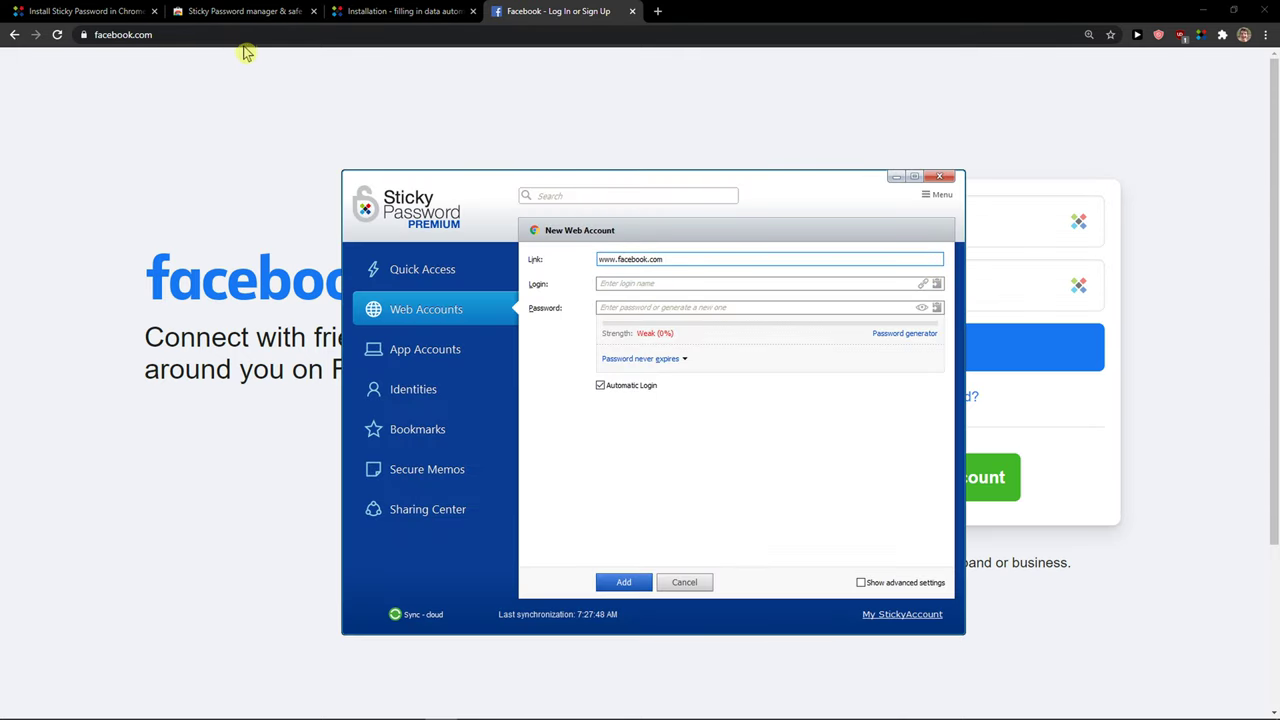
left_click(651, 284)
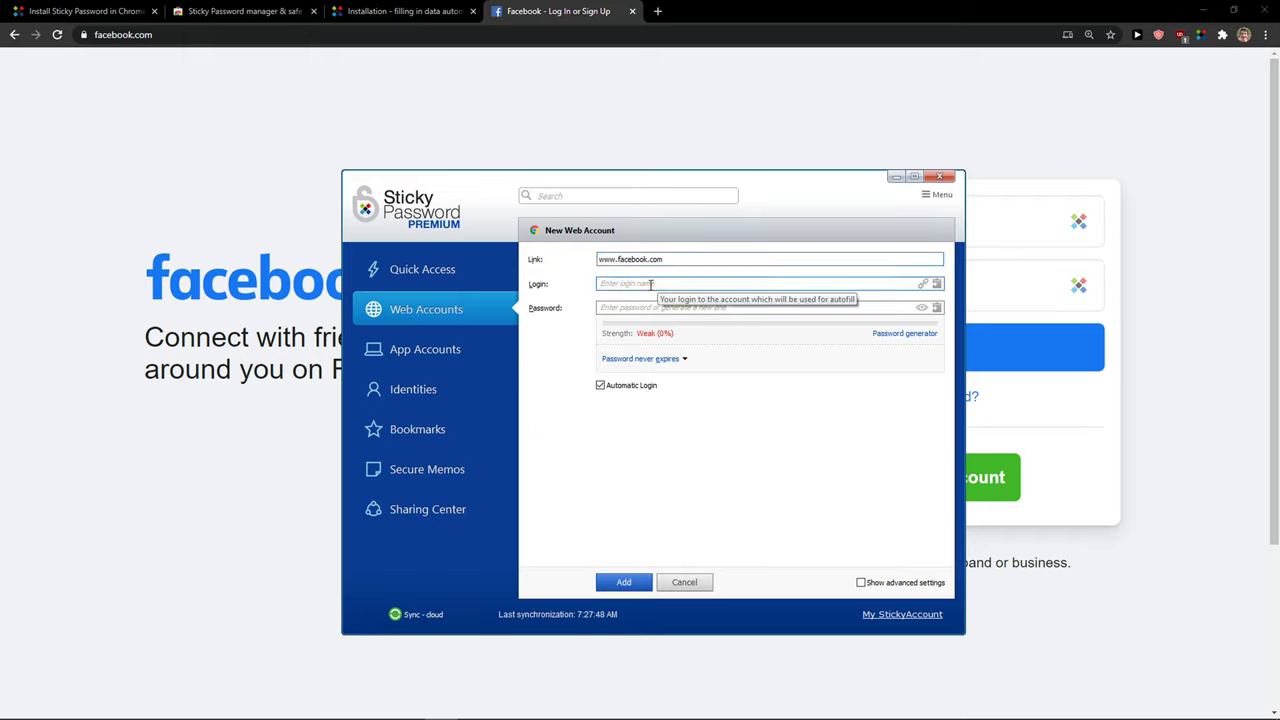
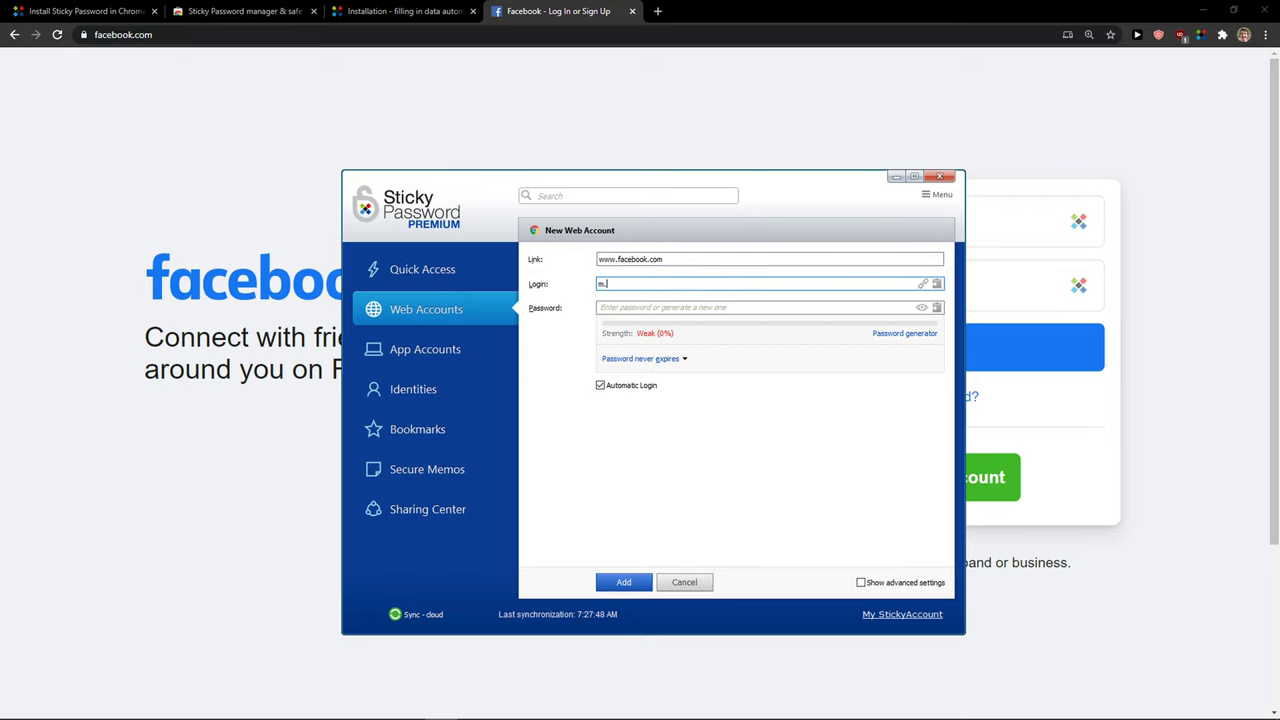
key("Tab")
type("••")
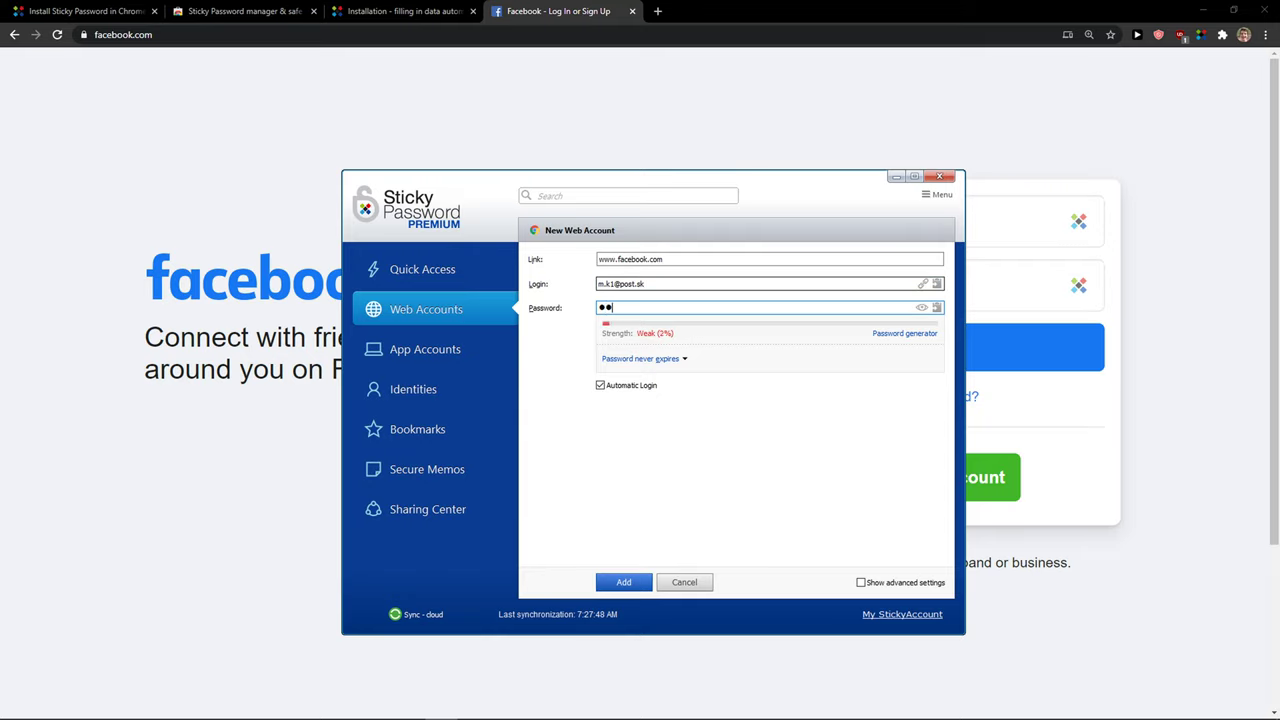
type("•••••••")
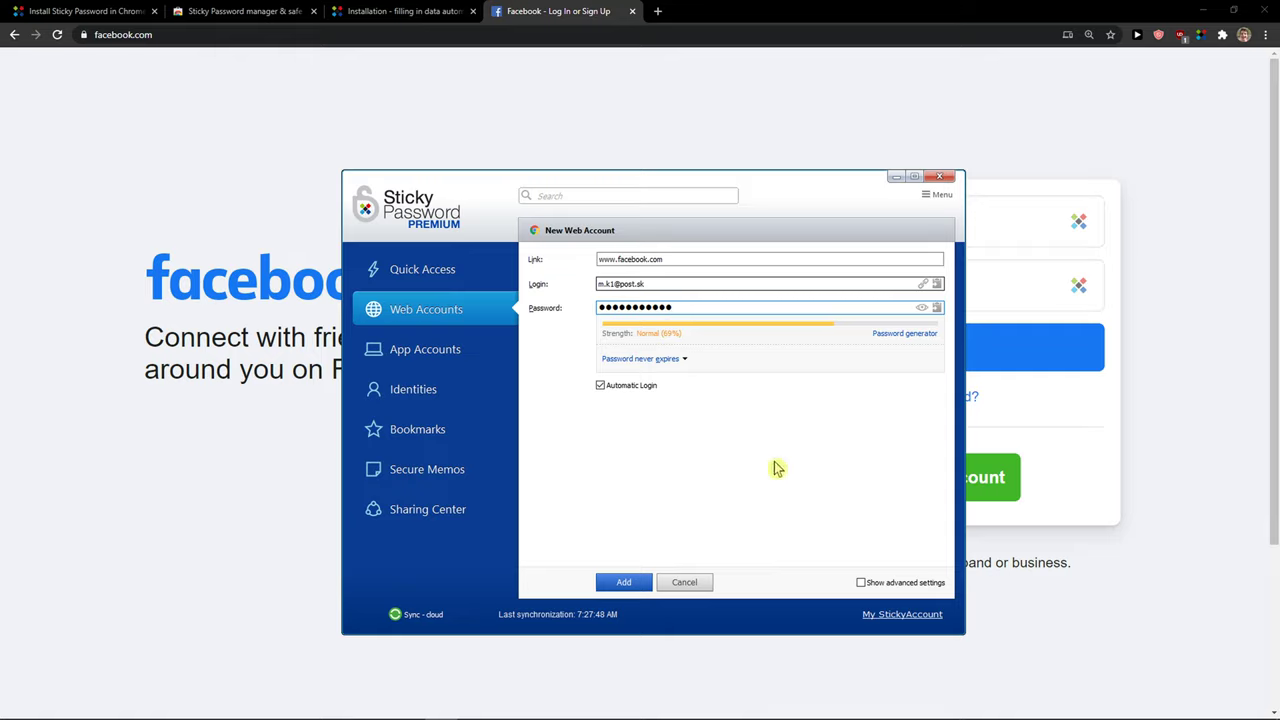
Step: Leave the password expiry unchanged and add the web account to the Web Accounts list
left_click(624, 582)
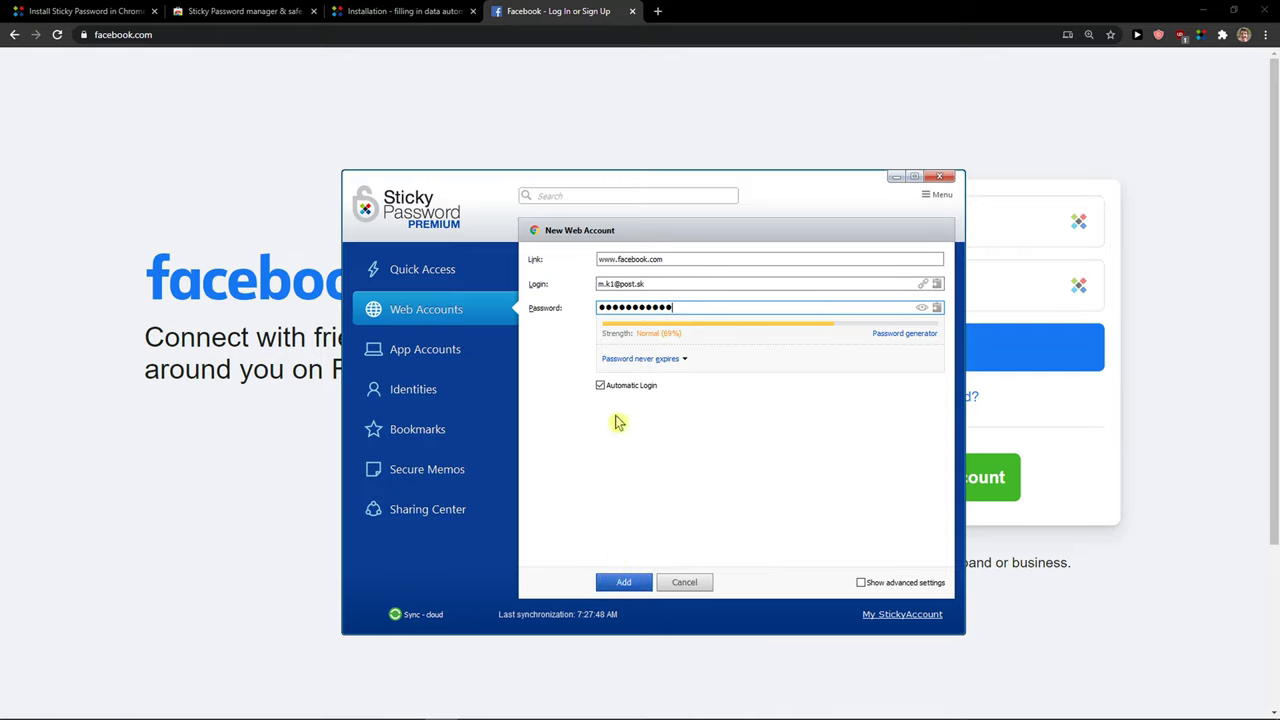
left_click(600, 385)
left_click(684, 360)
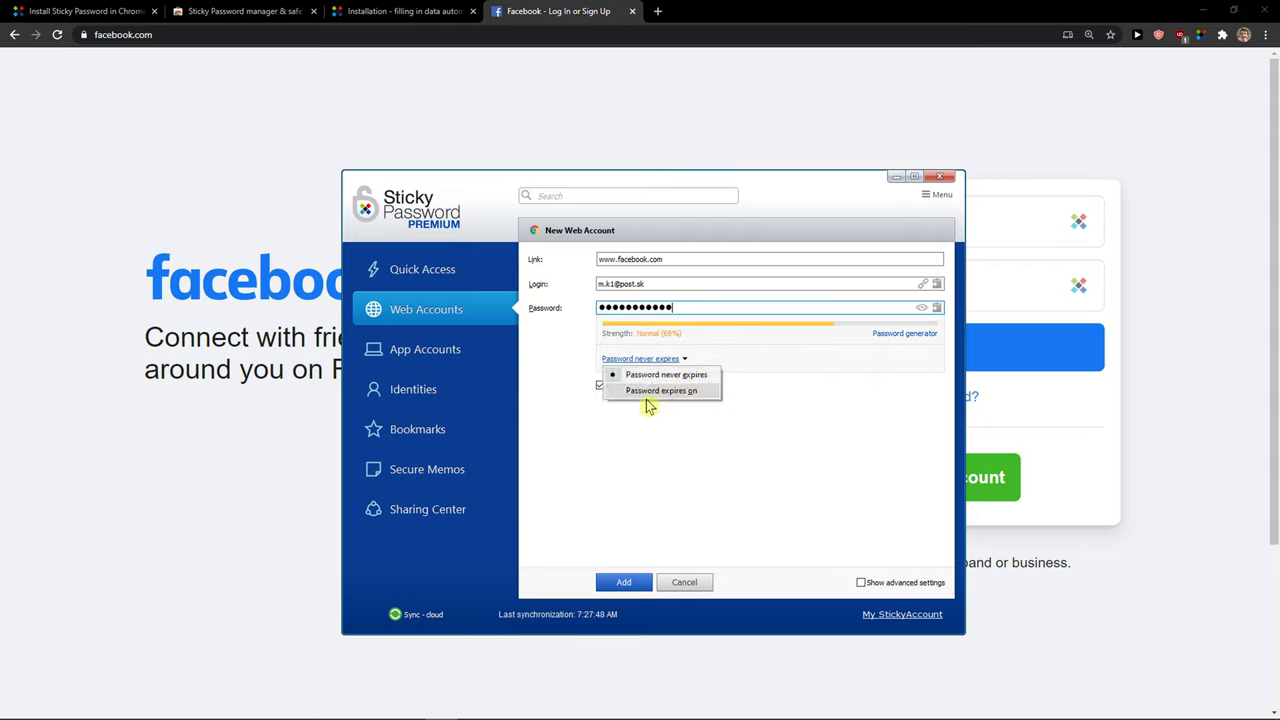
left_click(653, 442)
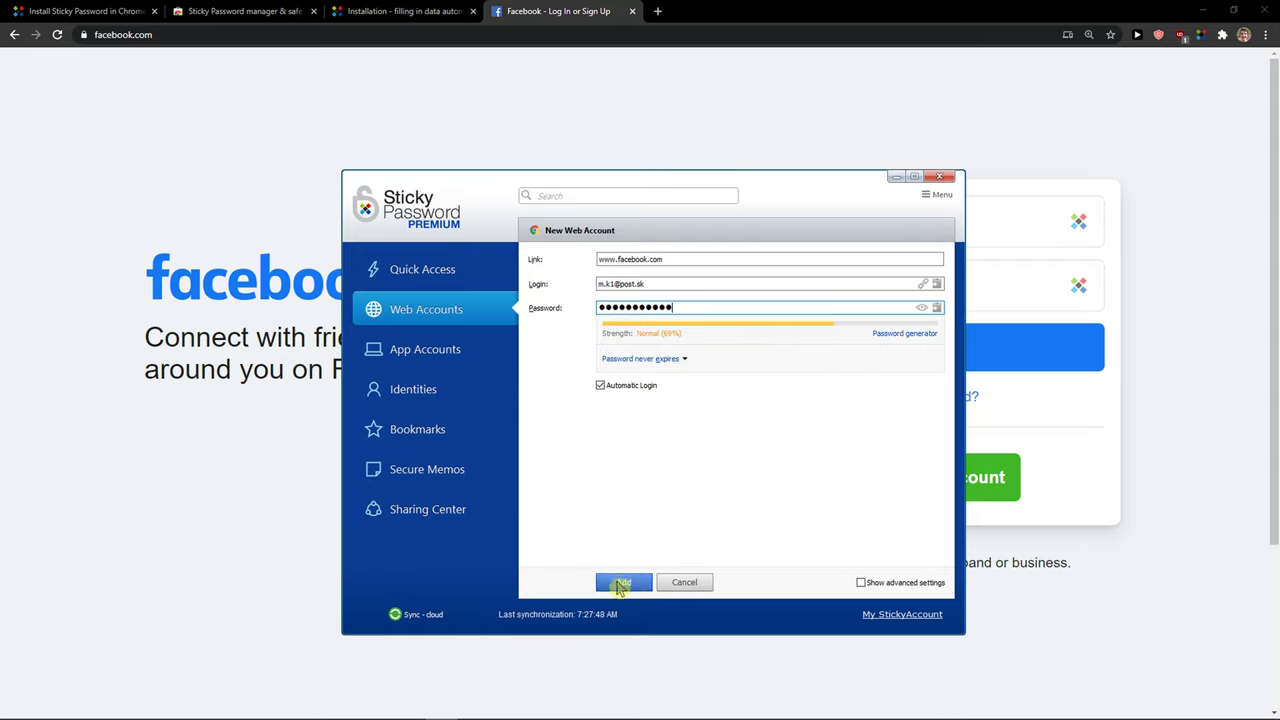
left_click(621, 583)
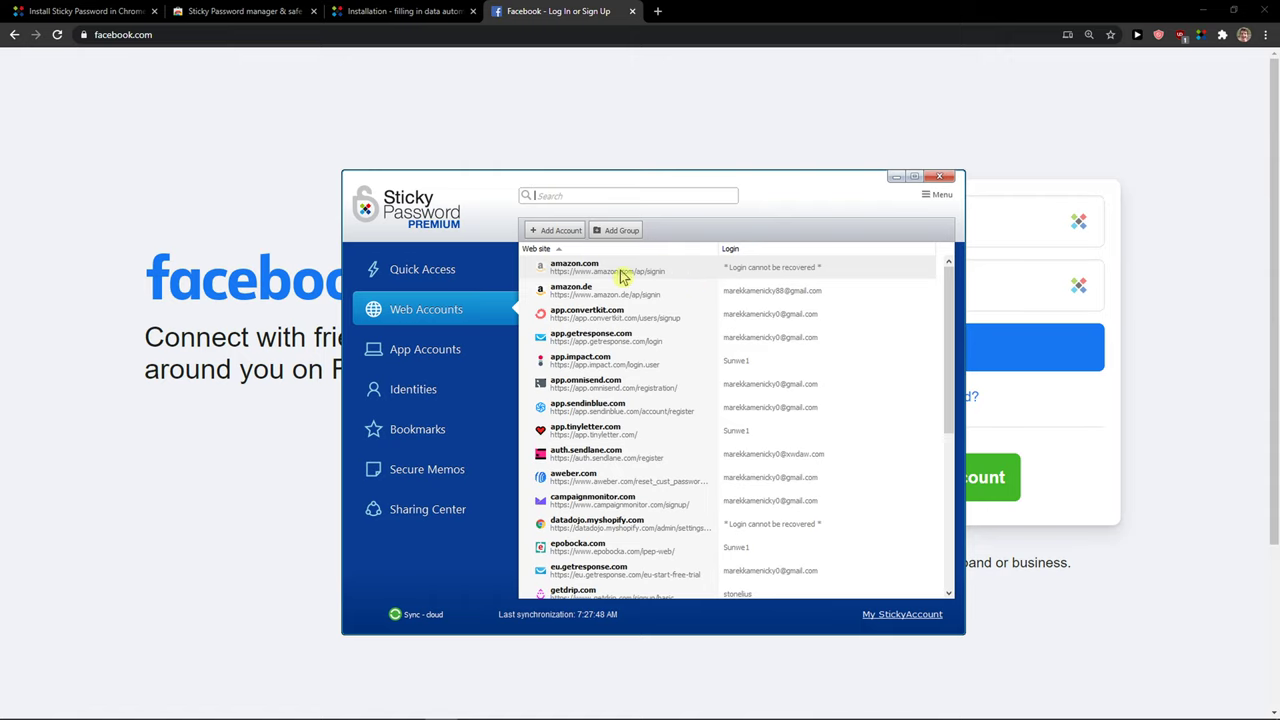
scroll(660, 295, "down", 5)
scroll(685, 325, "up", 5)
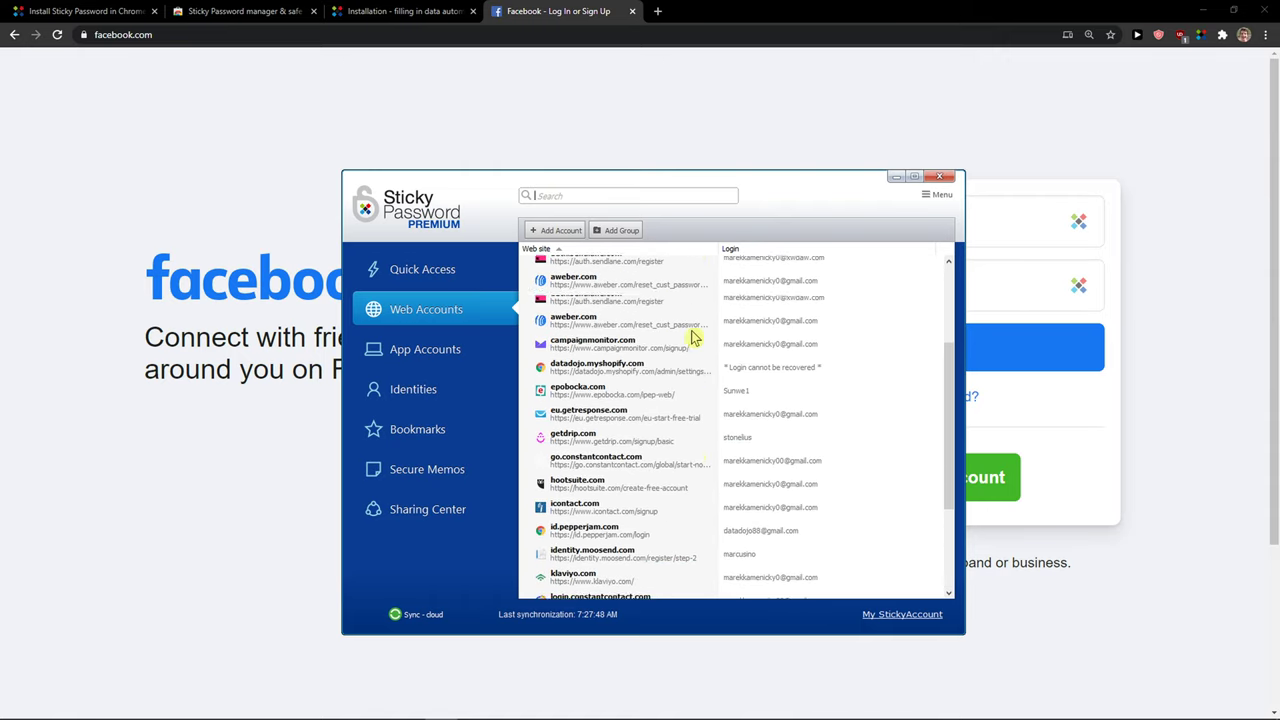
Step: Log into Facebook automatically as the saved account from the email field's Sticky icon
left_click(654, 131)
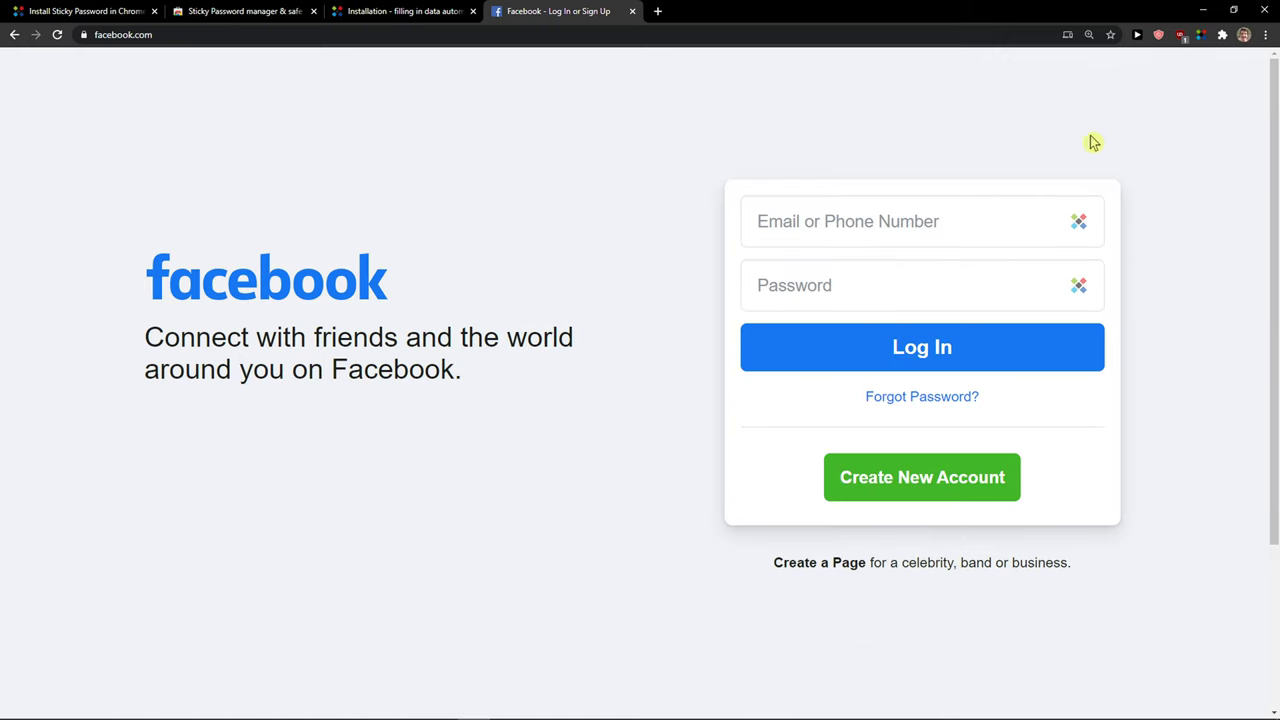
left_click(1078, 221)
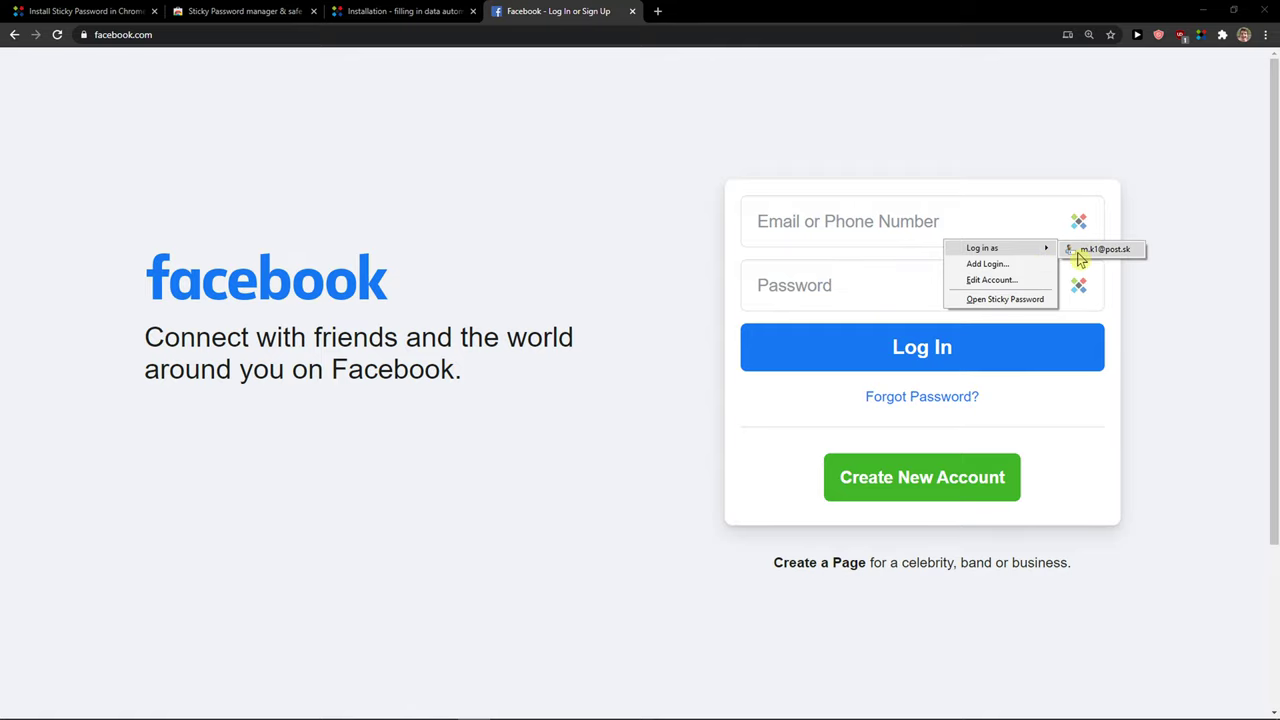
left_click(1082, 252)
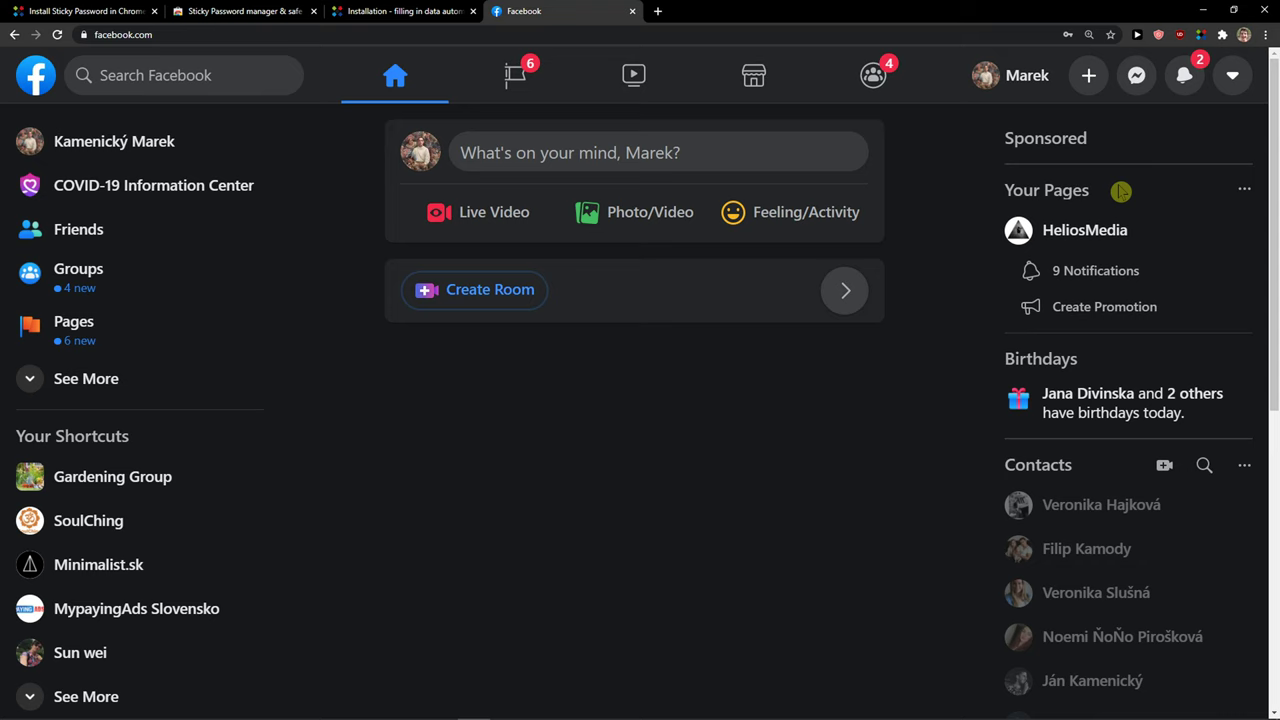
Step: Log out of Facebook and remove the recent-login profile card
left_click(1232, 75)
left_click(984, 455)
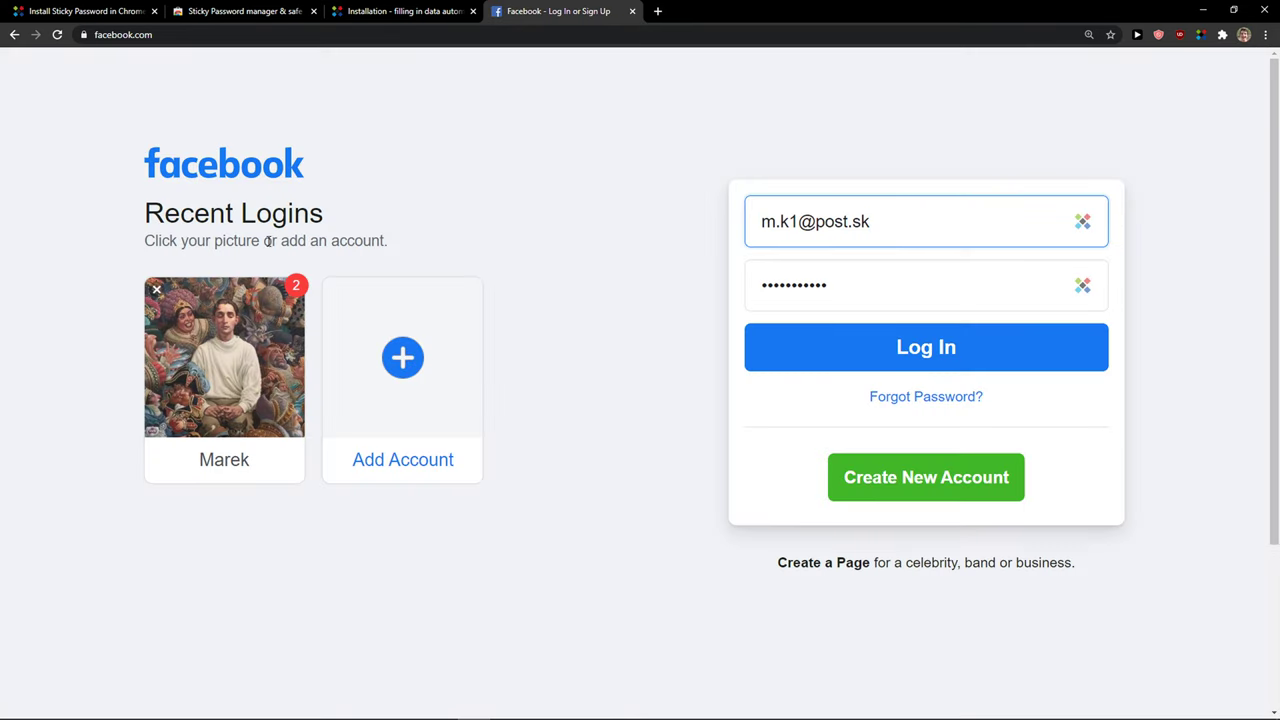
left_click(156, 289)
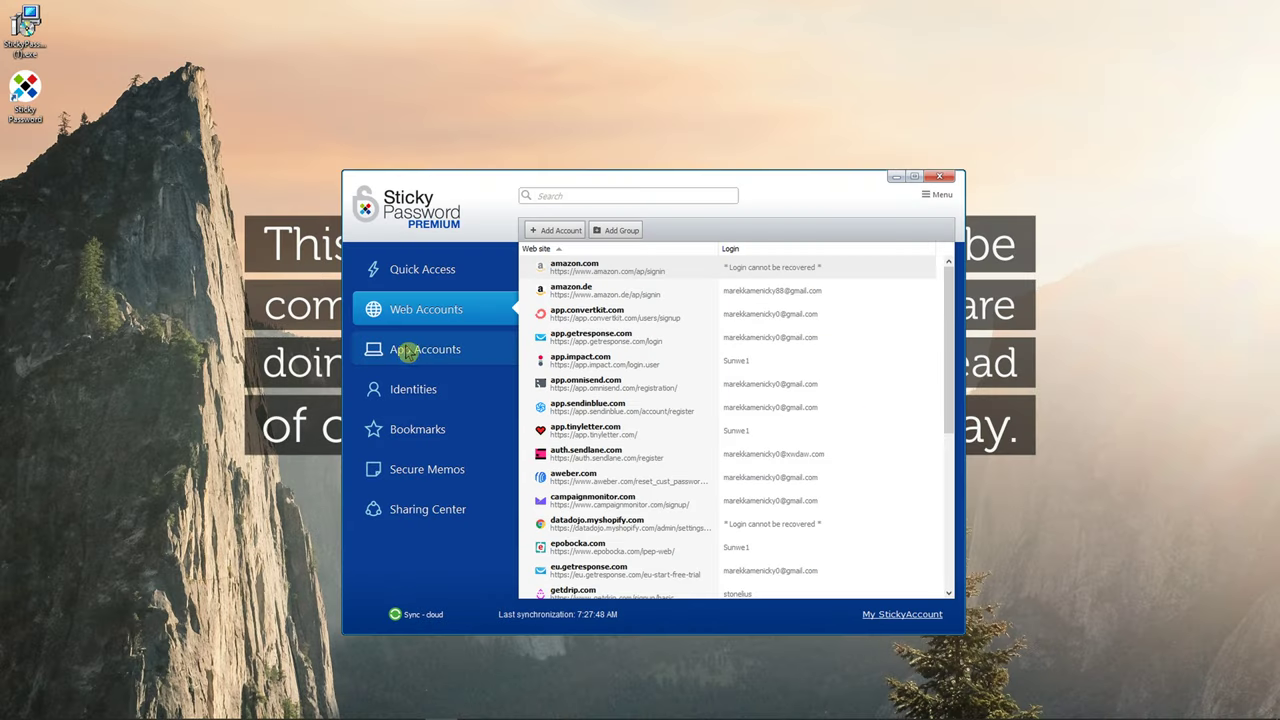
Step: Start a new App Account and view the applications in its App dropdown
left_click(410, 350)
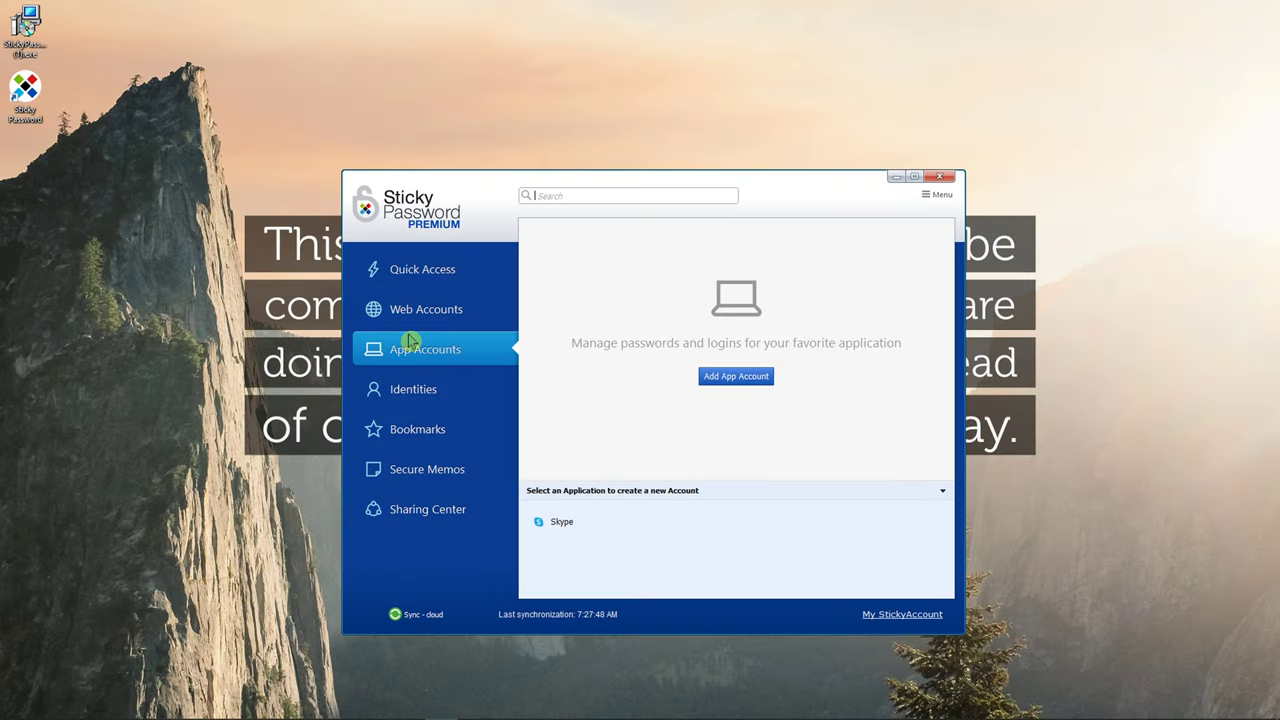
left_click(724, 377)
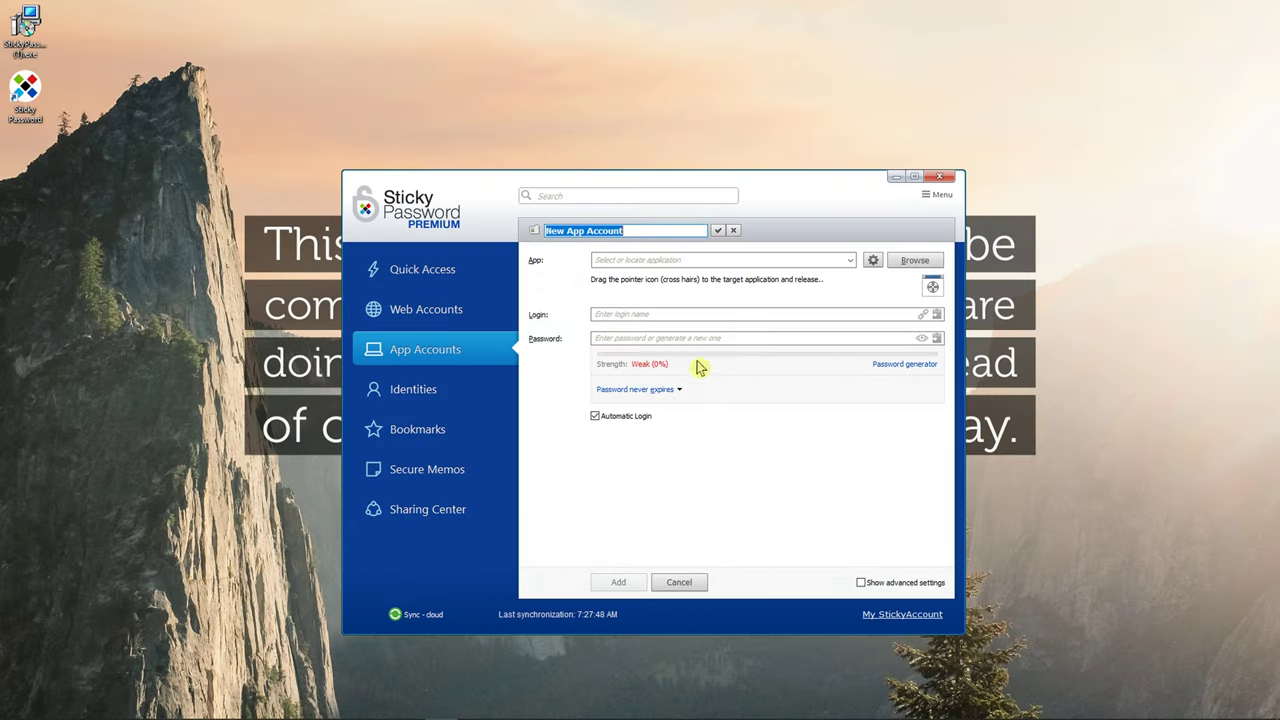
left_click(650, 262)
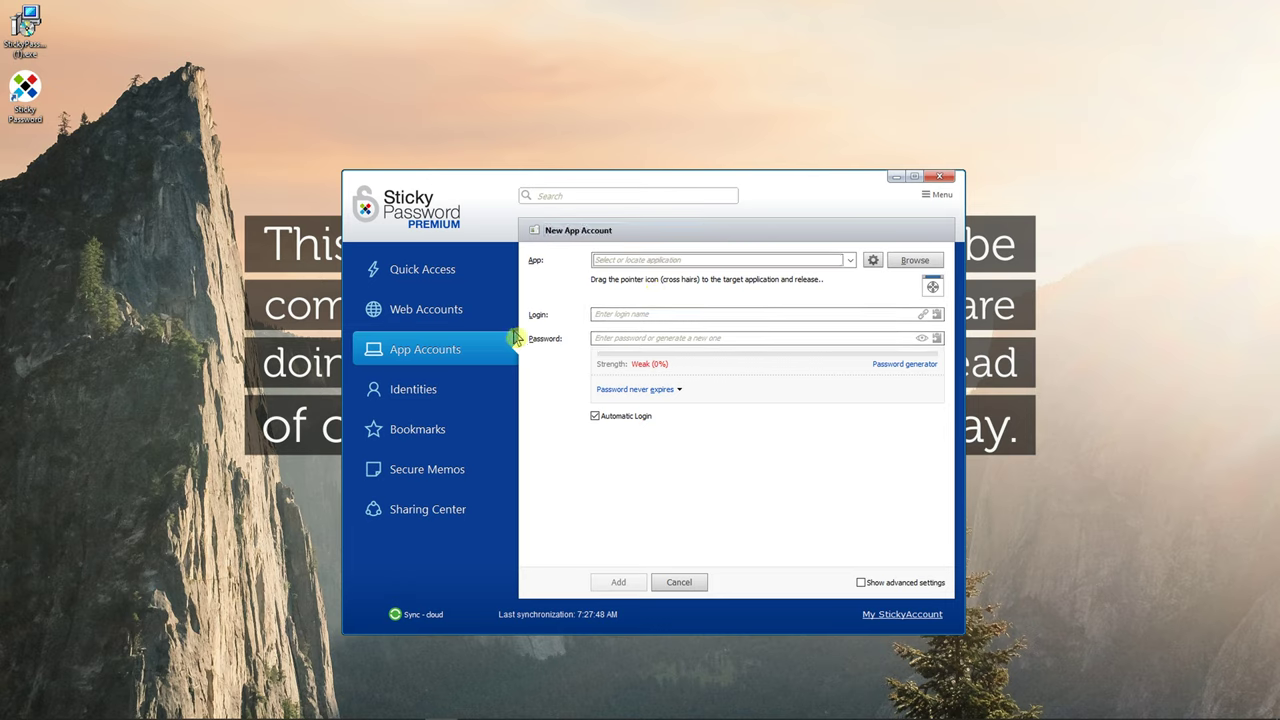
Step: Browse the Identities, Bookmarks and Secure Memos sections, ending on Quick Access
left_click(463, 400)
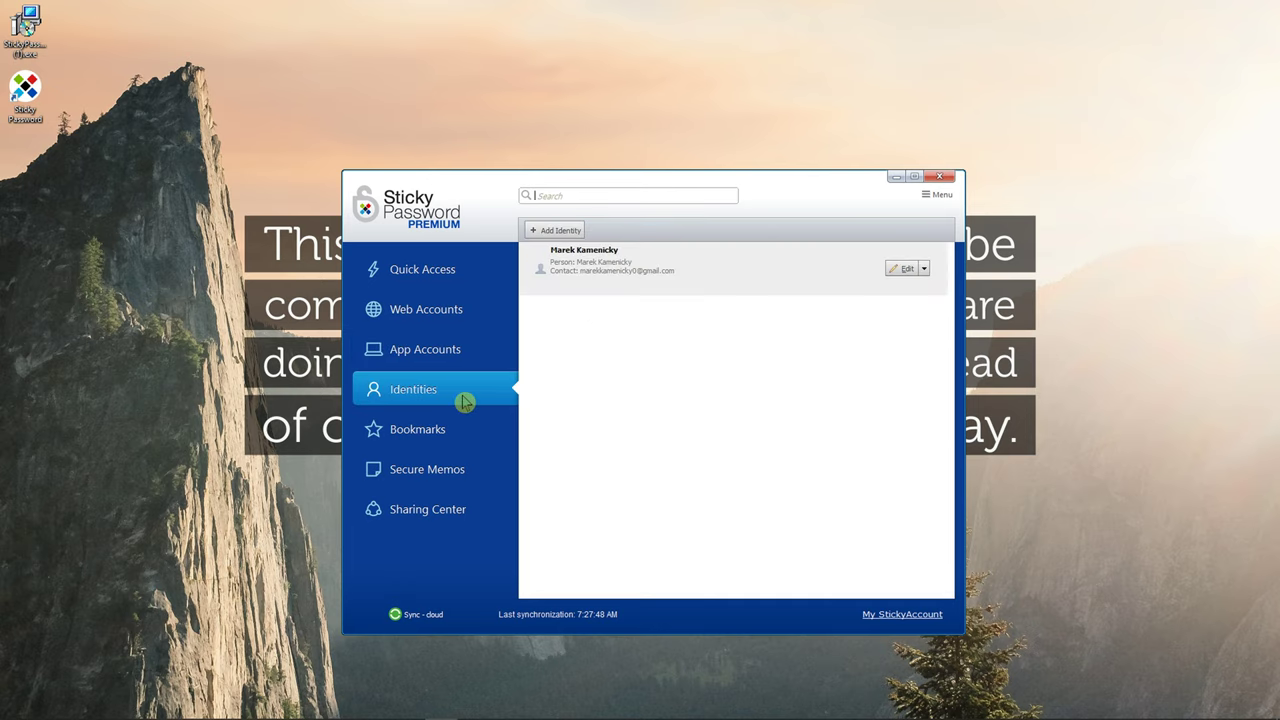
left_click(411, 281)
left_click(410, 386)
left_click(425, 430)
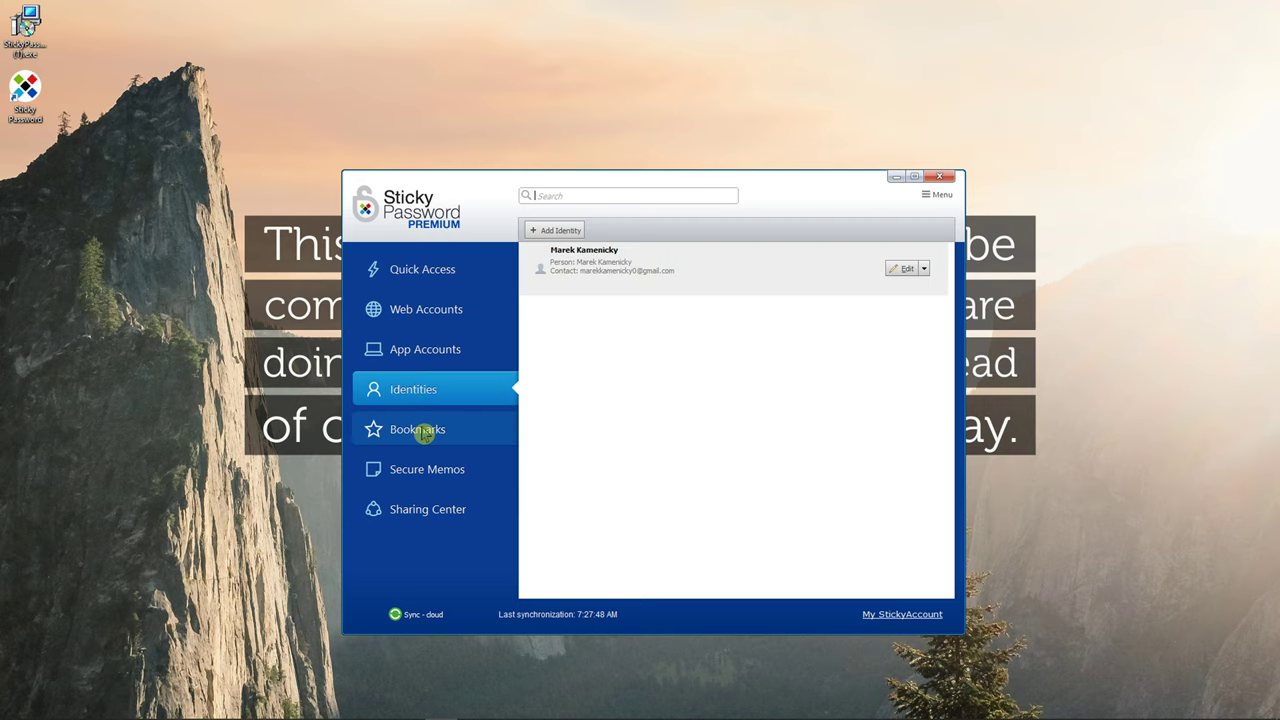
left_click(468, 472)
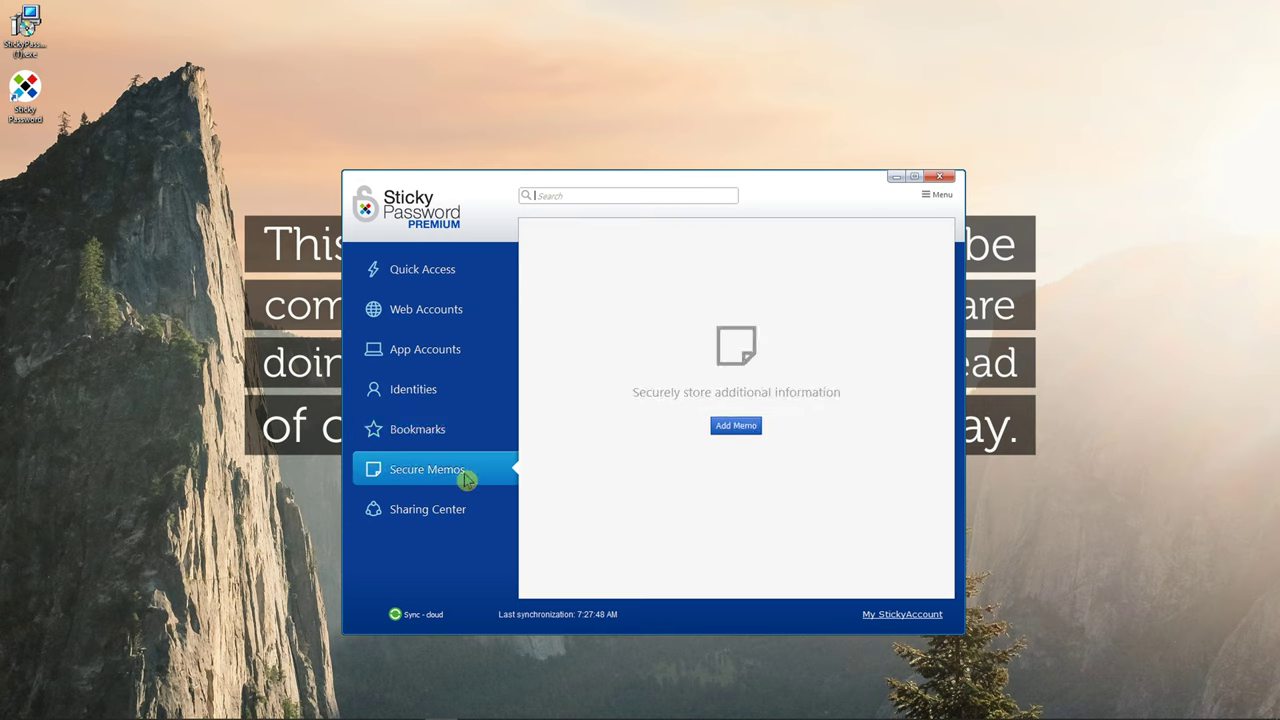
left_click(436, 263)
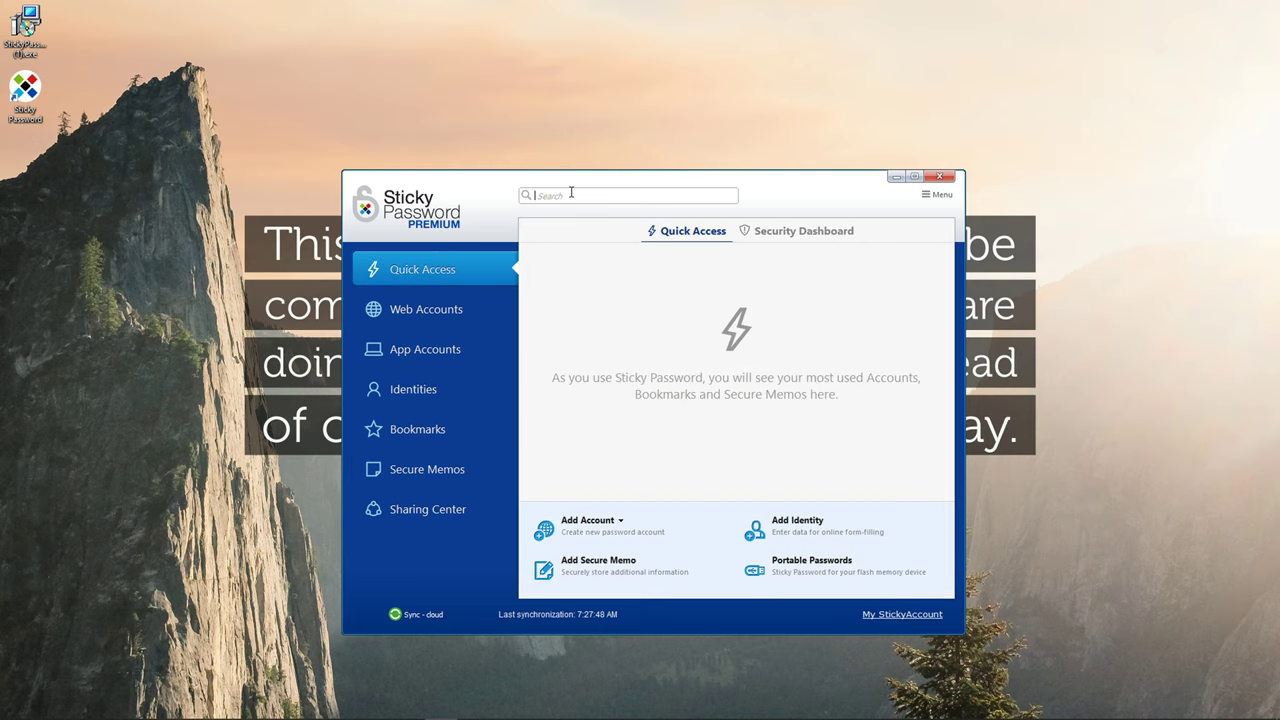
left_click_drag(571, 191, 582, 153)
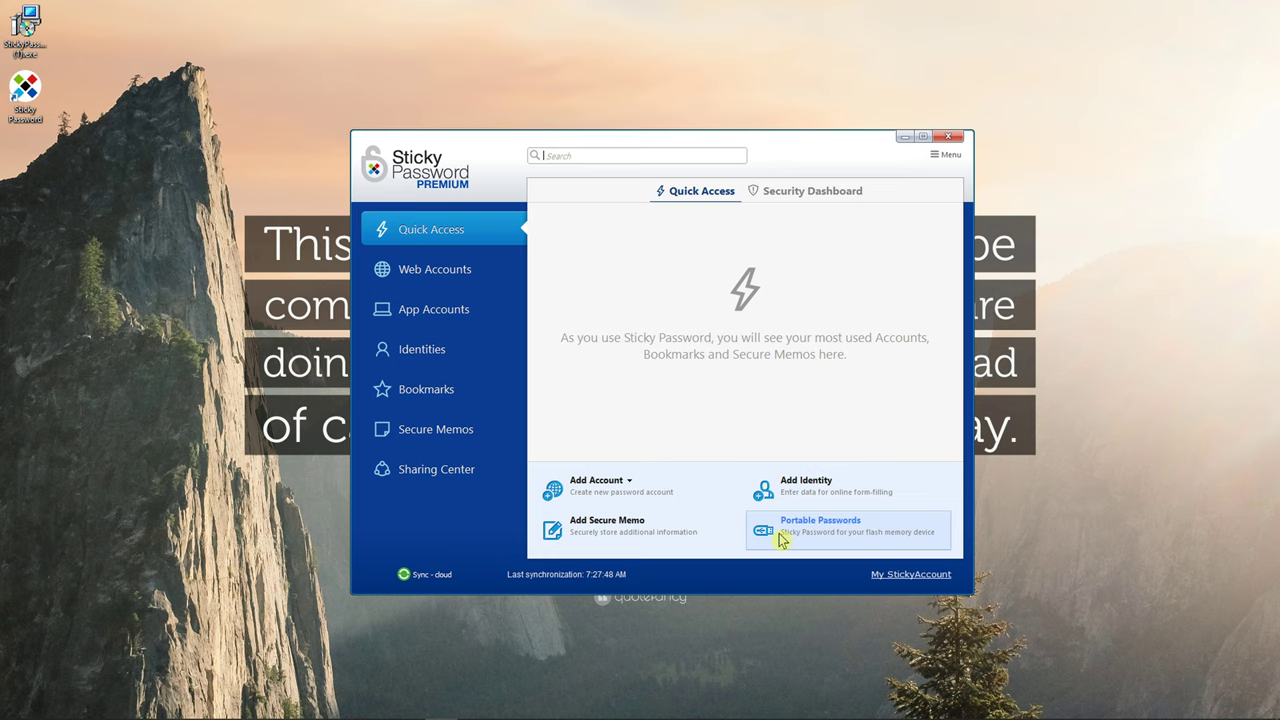
left_click(490, 280)
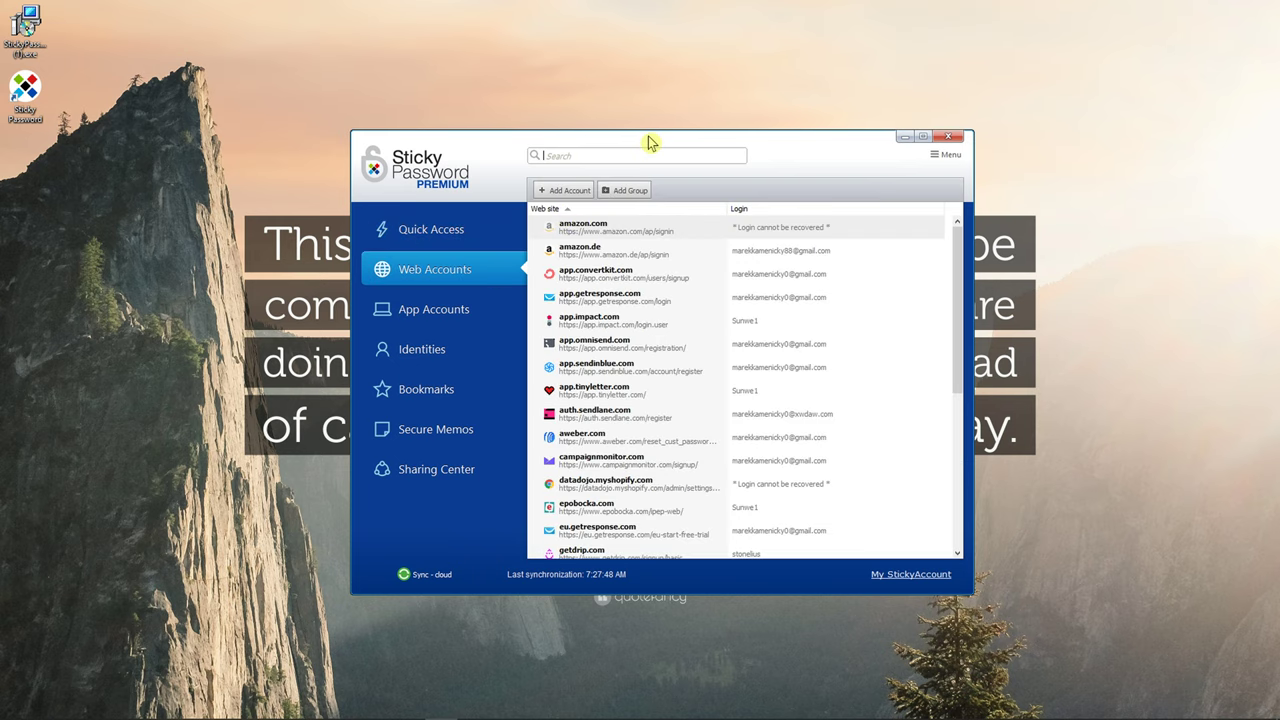
left_click_drag(646, 136, 649, 132)
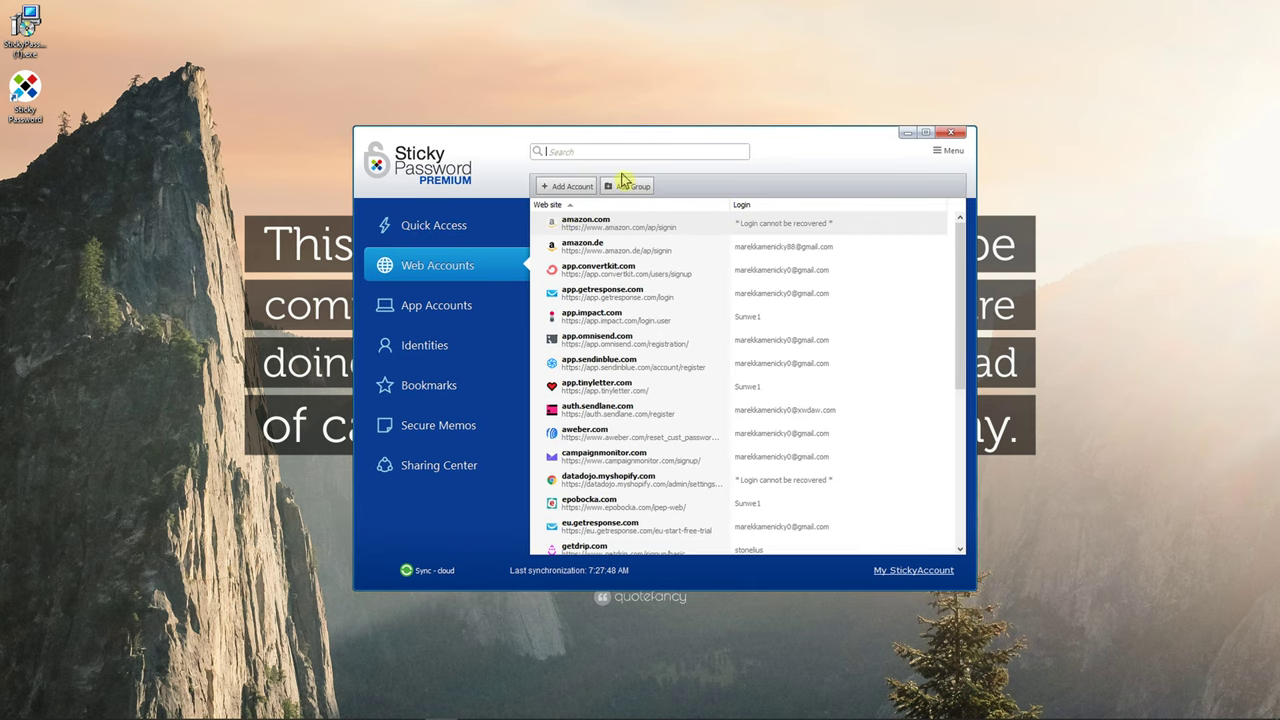
scroll(692, 296, "down", 5)
scroll(675, 288, "up", 5)
scroll(677, 280, "down", 2)
scroll(677, 280, "up", 1)
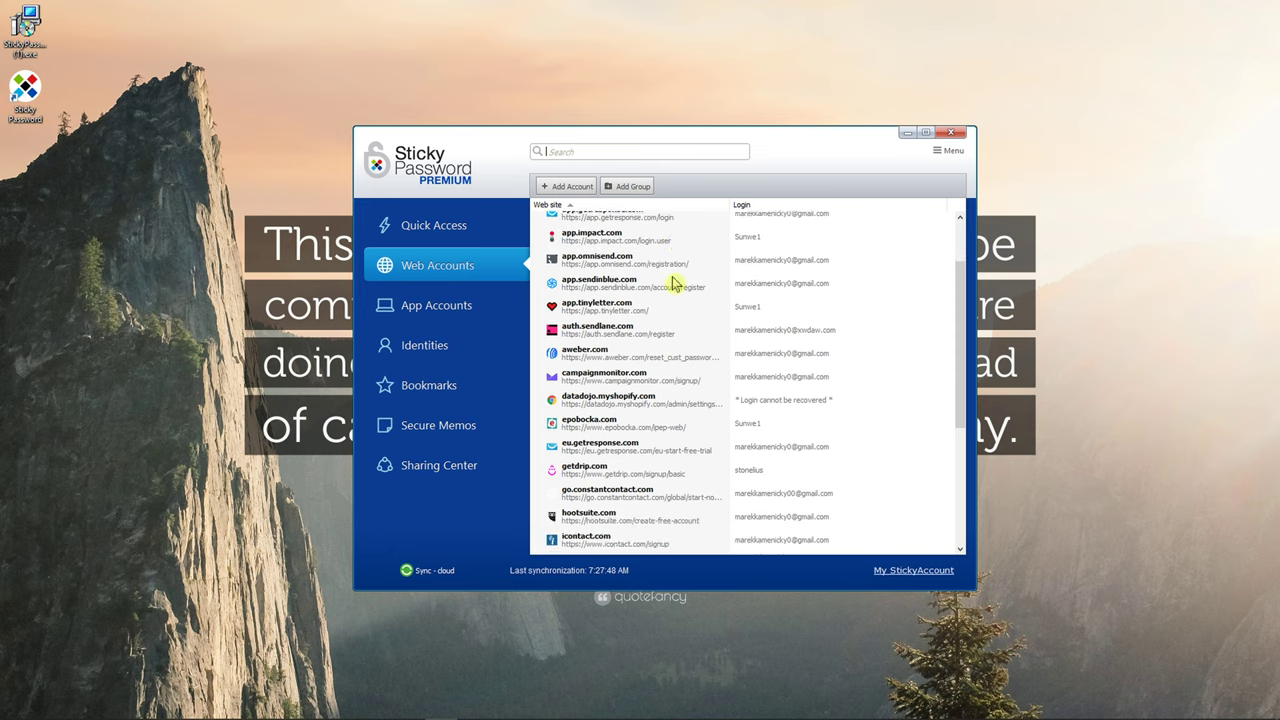
scroll(664, 276, "down", 3)
left_click(420, 306)
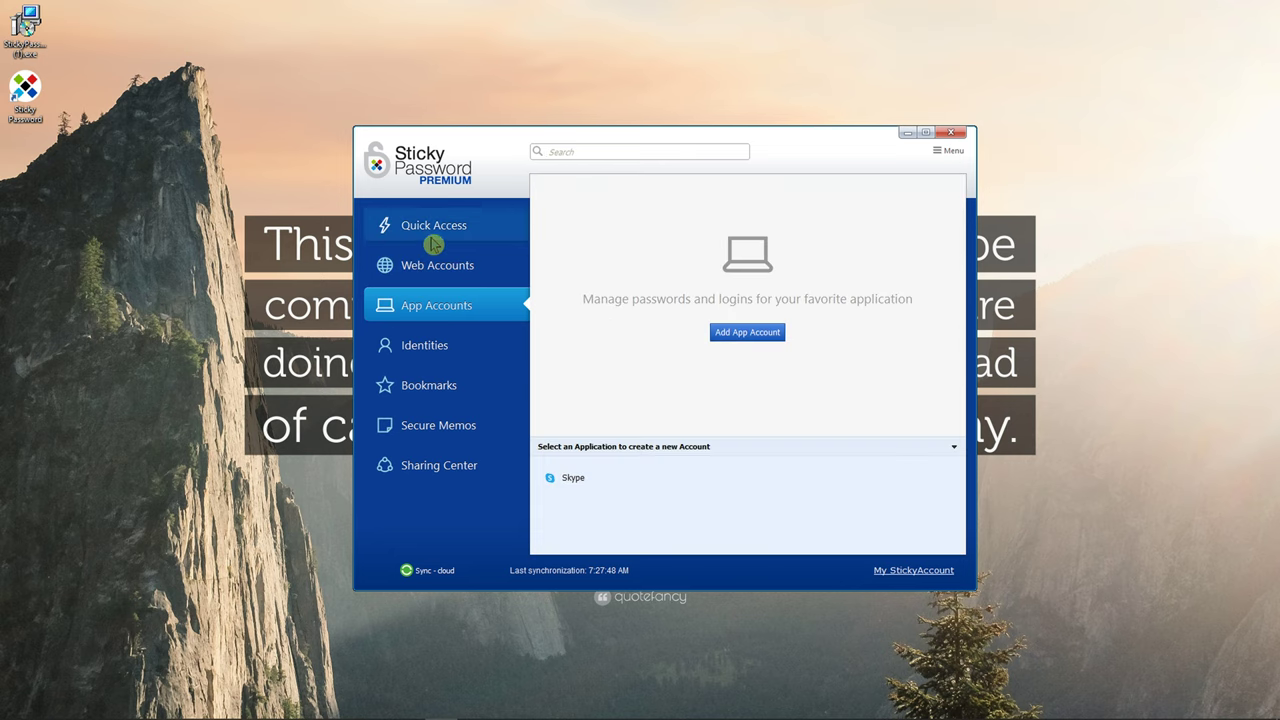
left_click(431, 234)
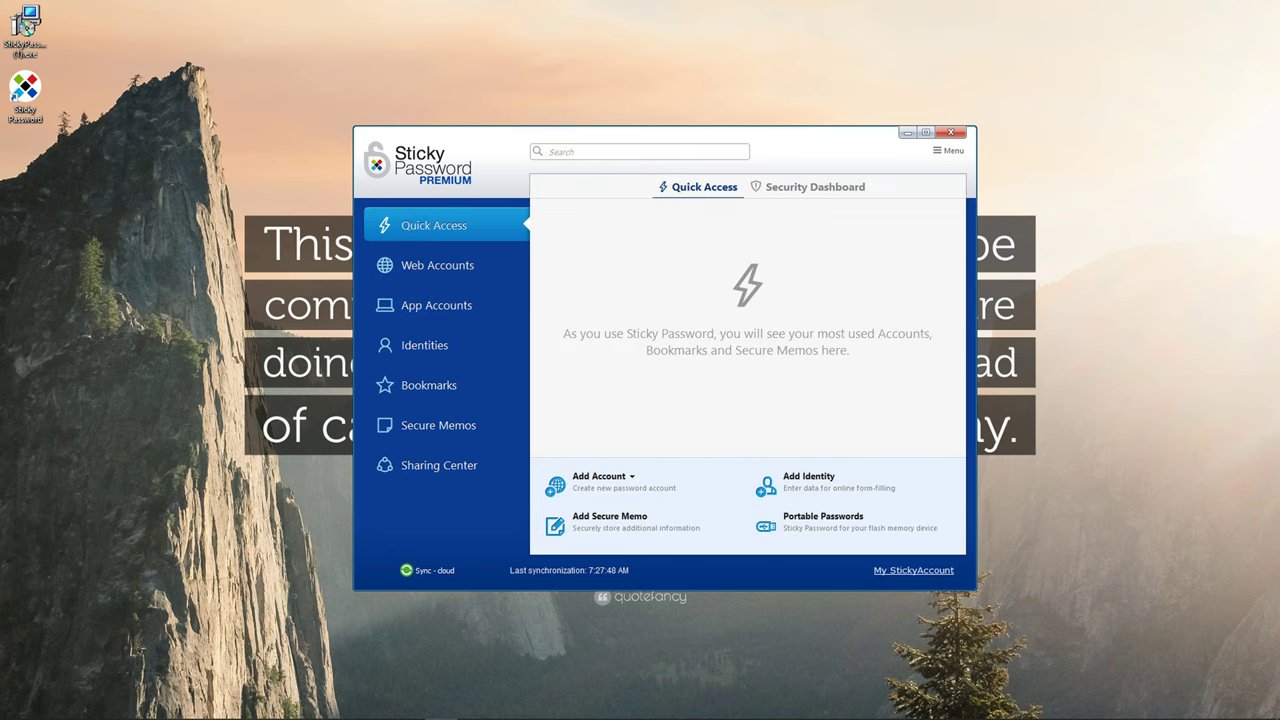